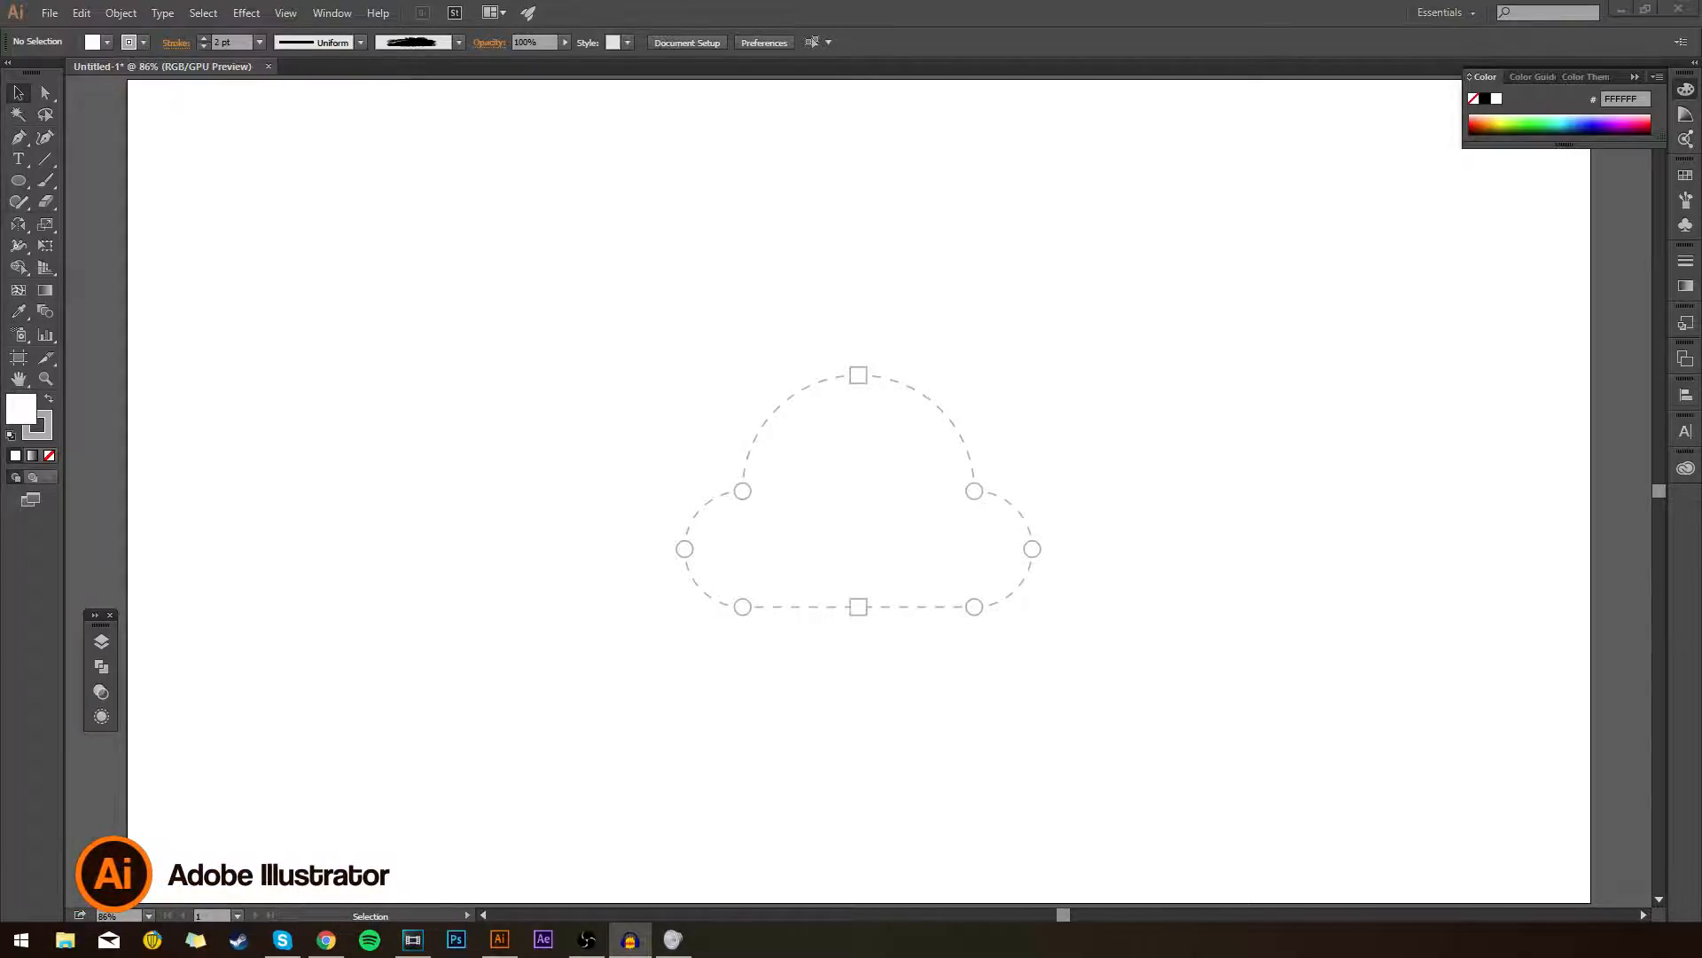
Draw a curved Pen path along the cloud guide from the top square to the upper-left circle, ending in a corner point.
{"action": "left_click", "coordinate": [809, 386]}
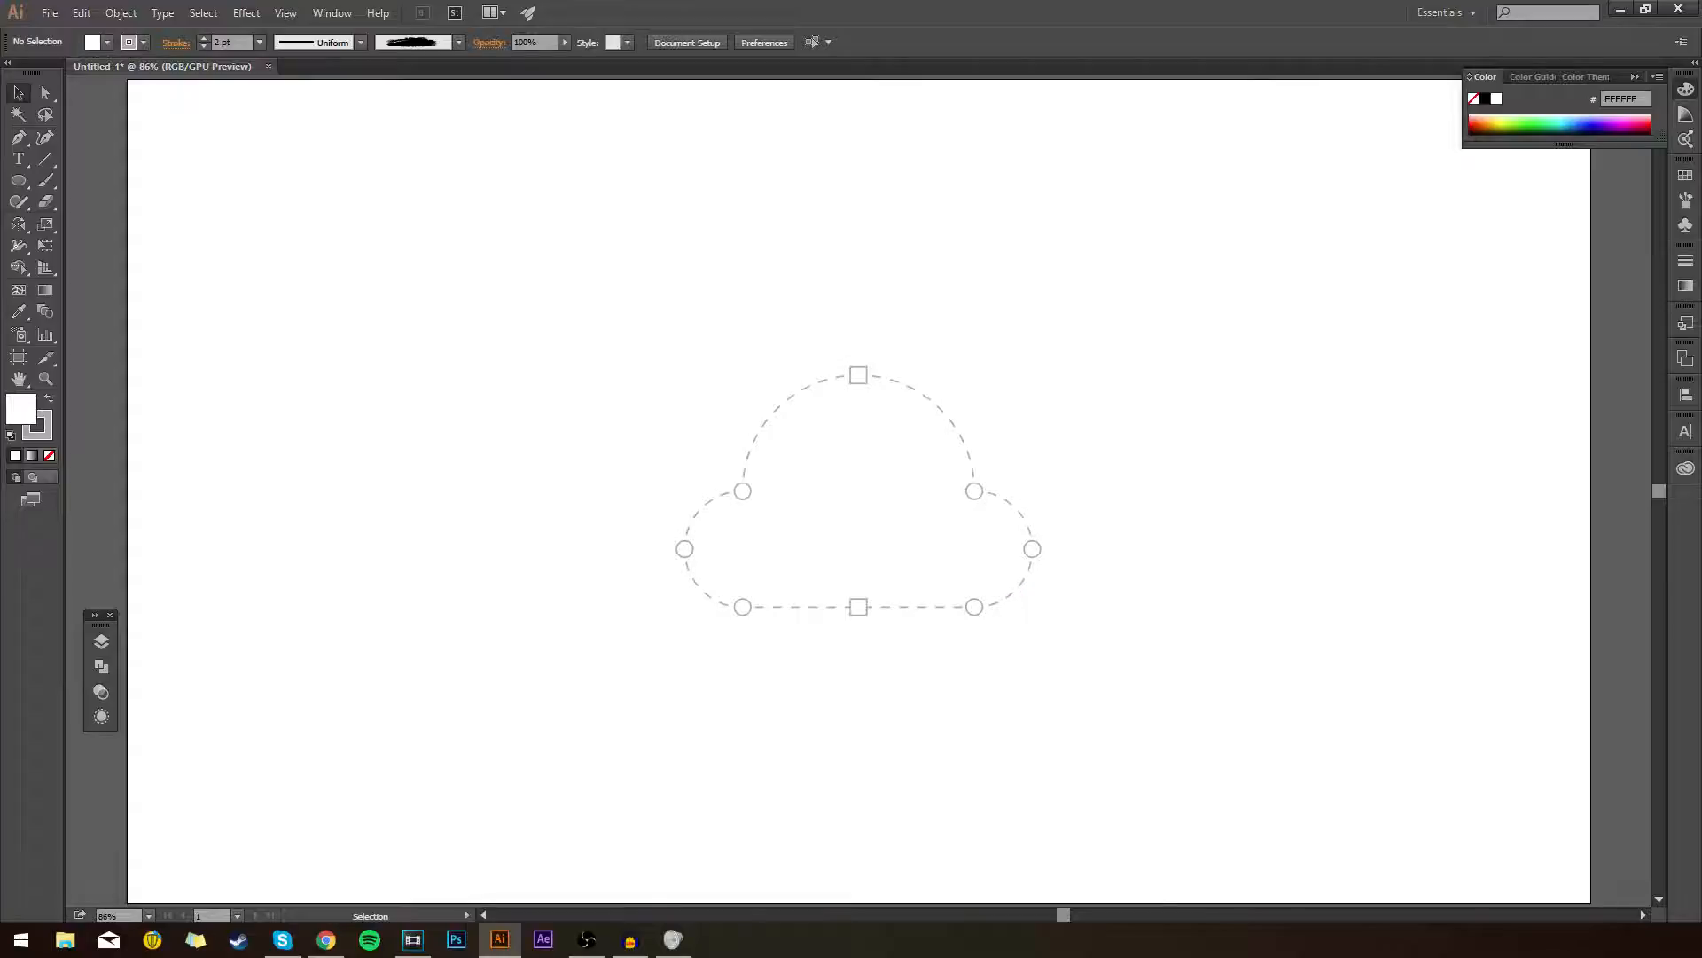
{"action": "key", "text": "p"}
{"action": "left_click", "coordinate": [101, 641]}
{"action": "left_click", "coordinate": [222, 652]}
{"action": "left_click", "coordinate": [102, 641]}
{"action": "key", "text": "ctrl+equal"}
{"action": "key", "text": "ctrl+equal"}
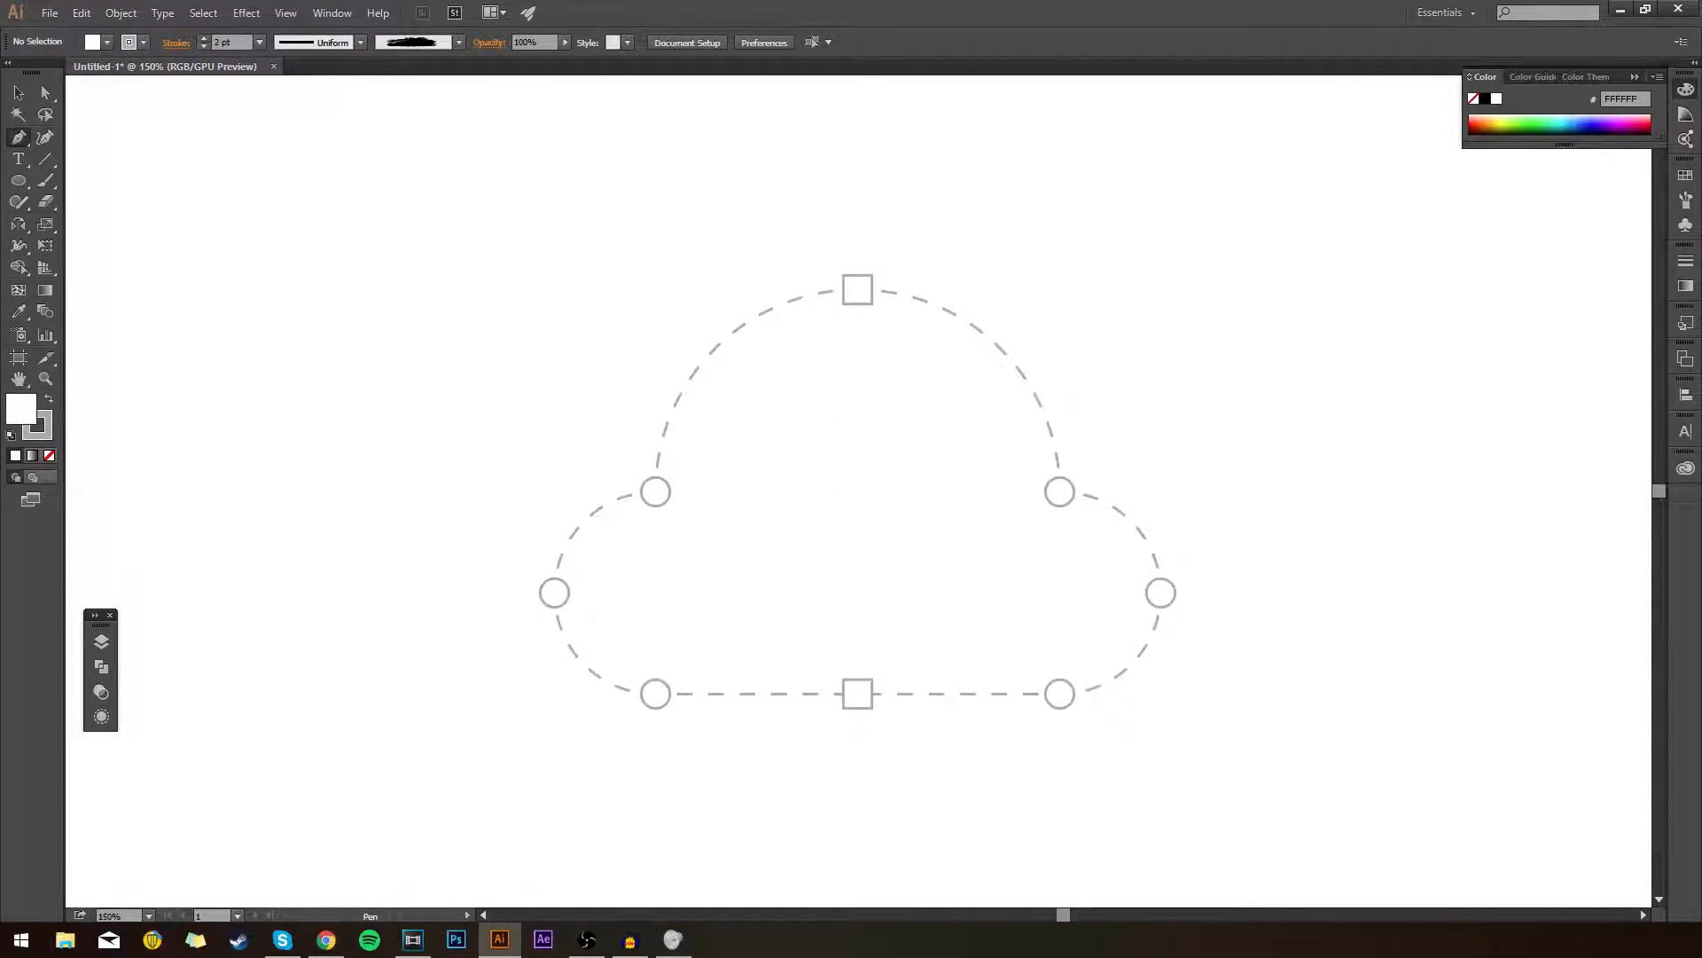
{"action": "scroll", "coordinate": [865, 318], "scroll_direction": "up", "scroll_amount": 2}
{"action": "scroll", "coordinate": [862, 316], "scroll_direction": "down", "scroll_amount": 1}
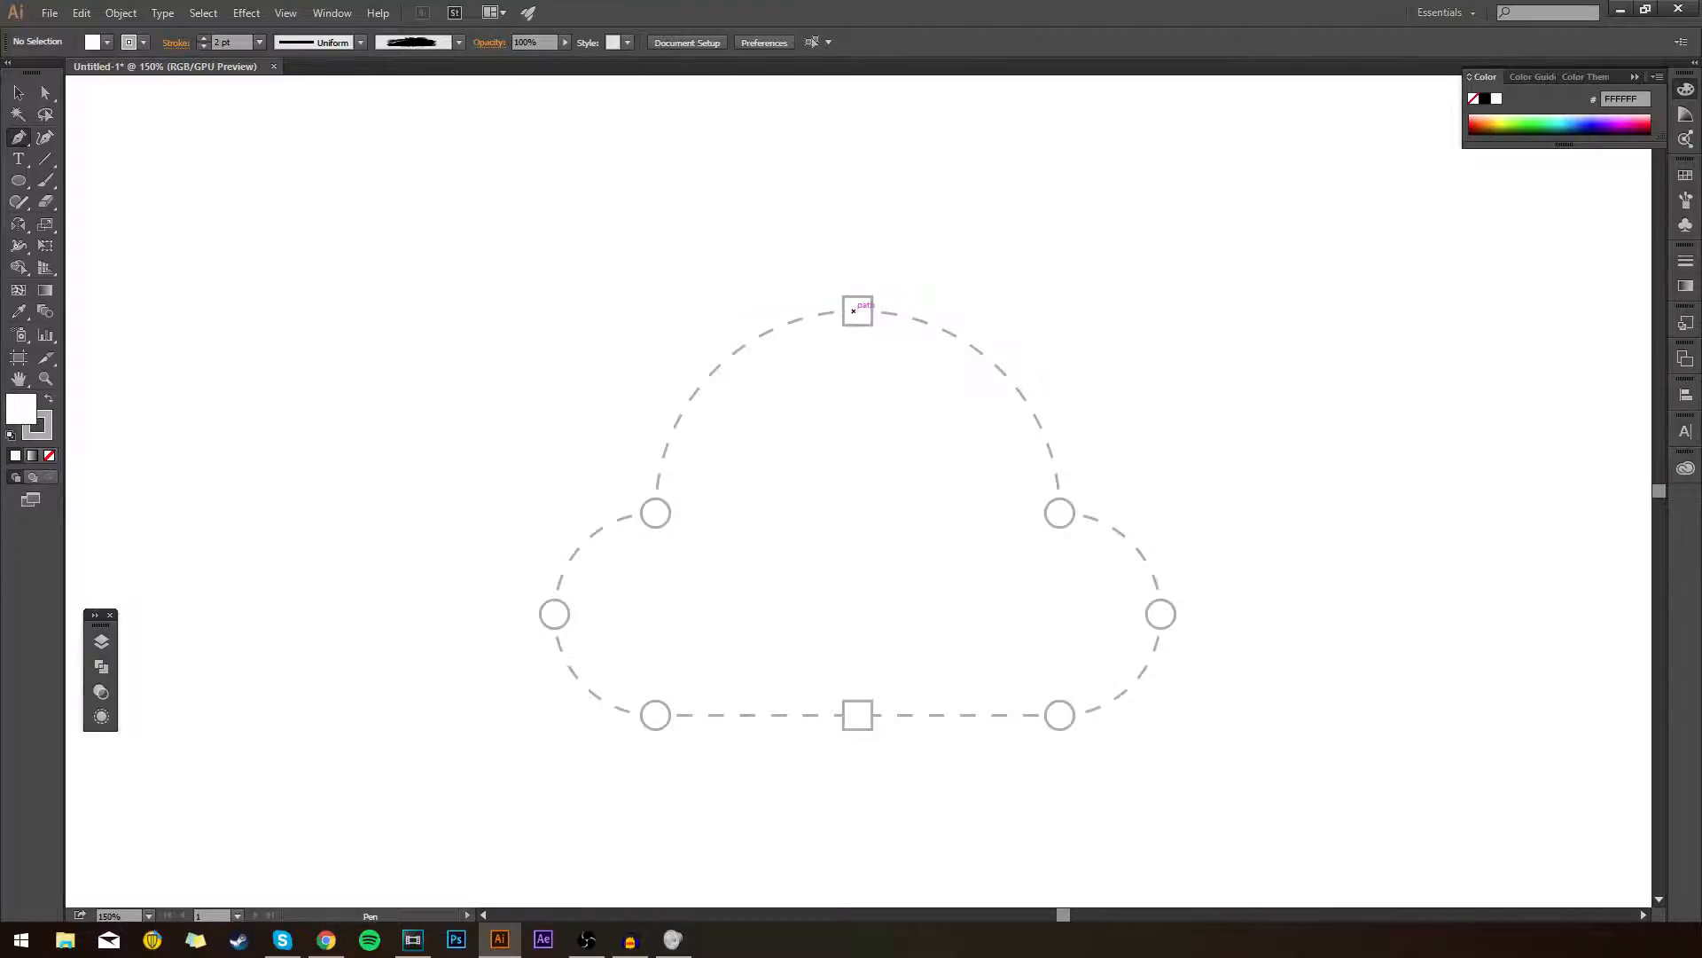
{"action": "left_click", "coordinate": [857, 310]}
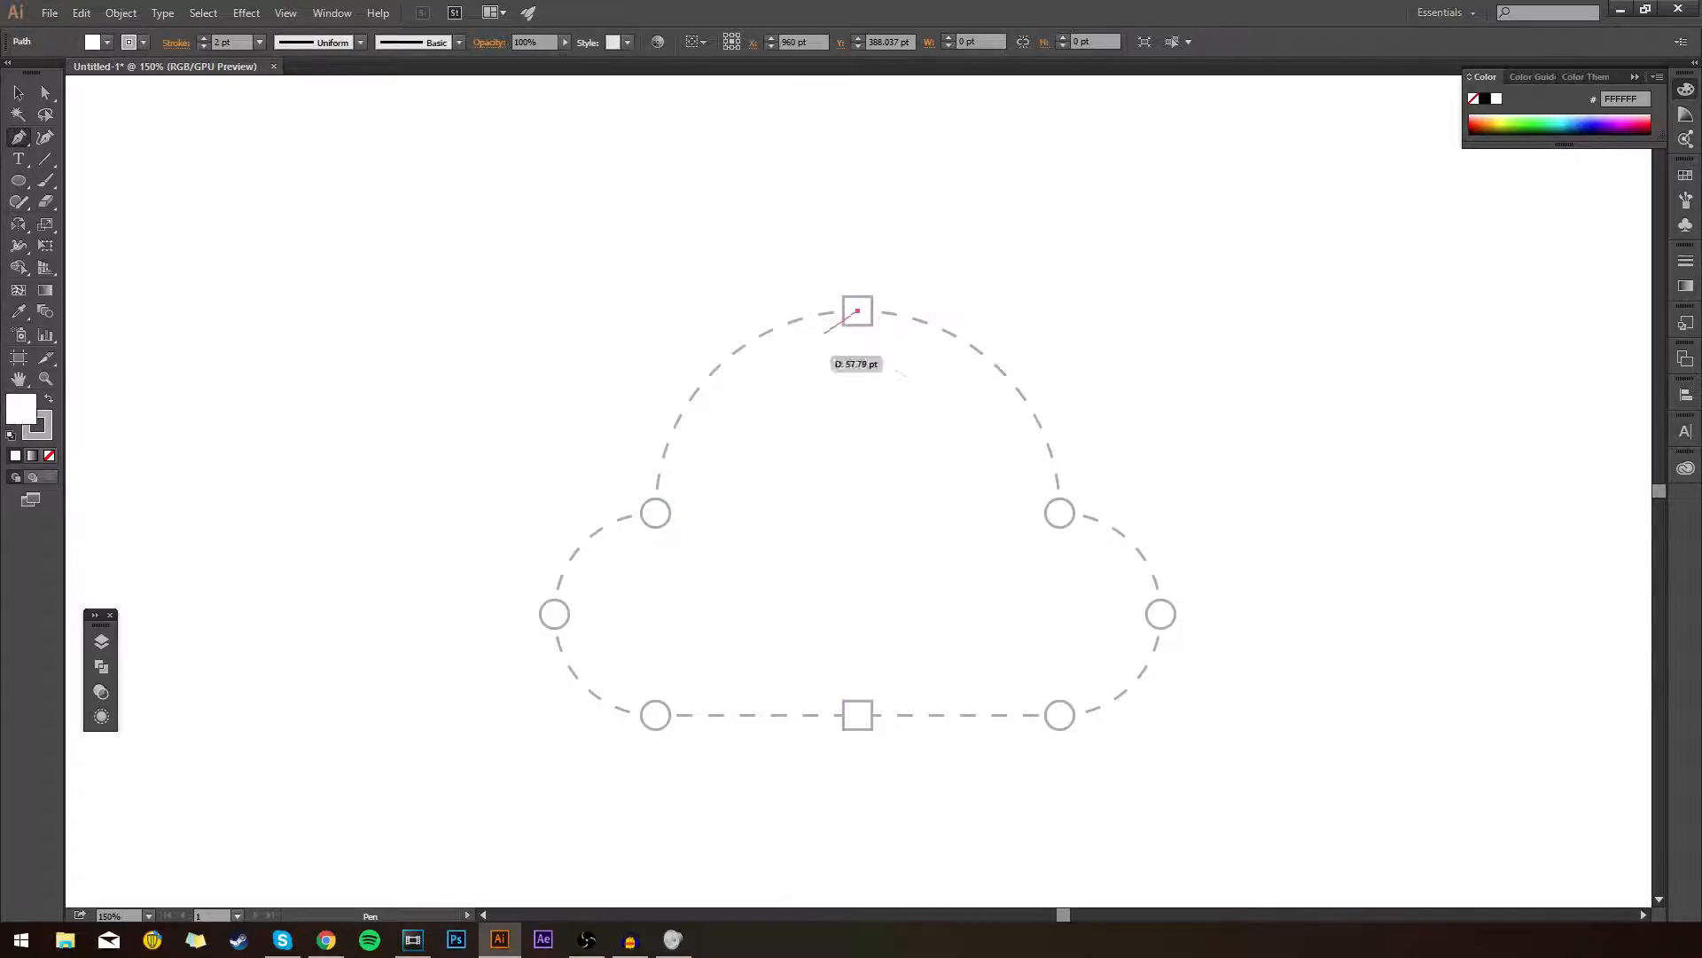
{"action": "left_click", "coordinate": [656, 512]}
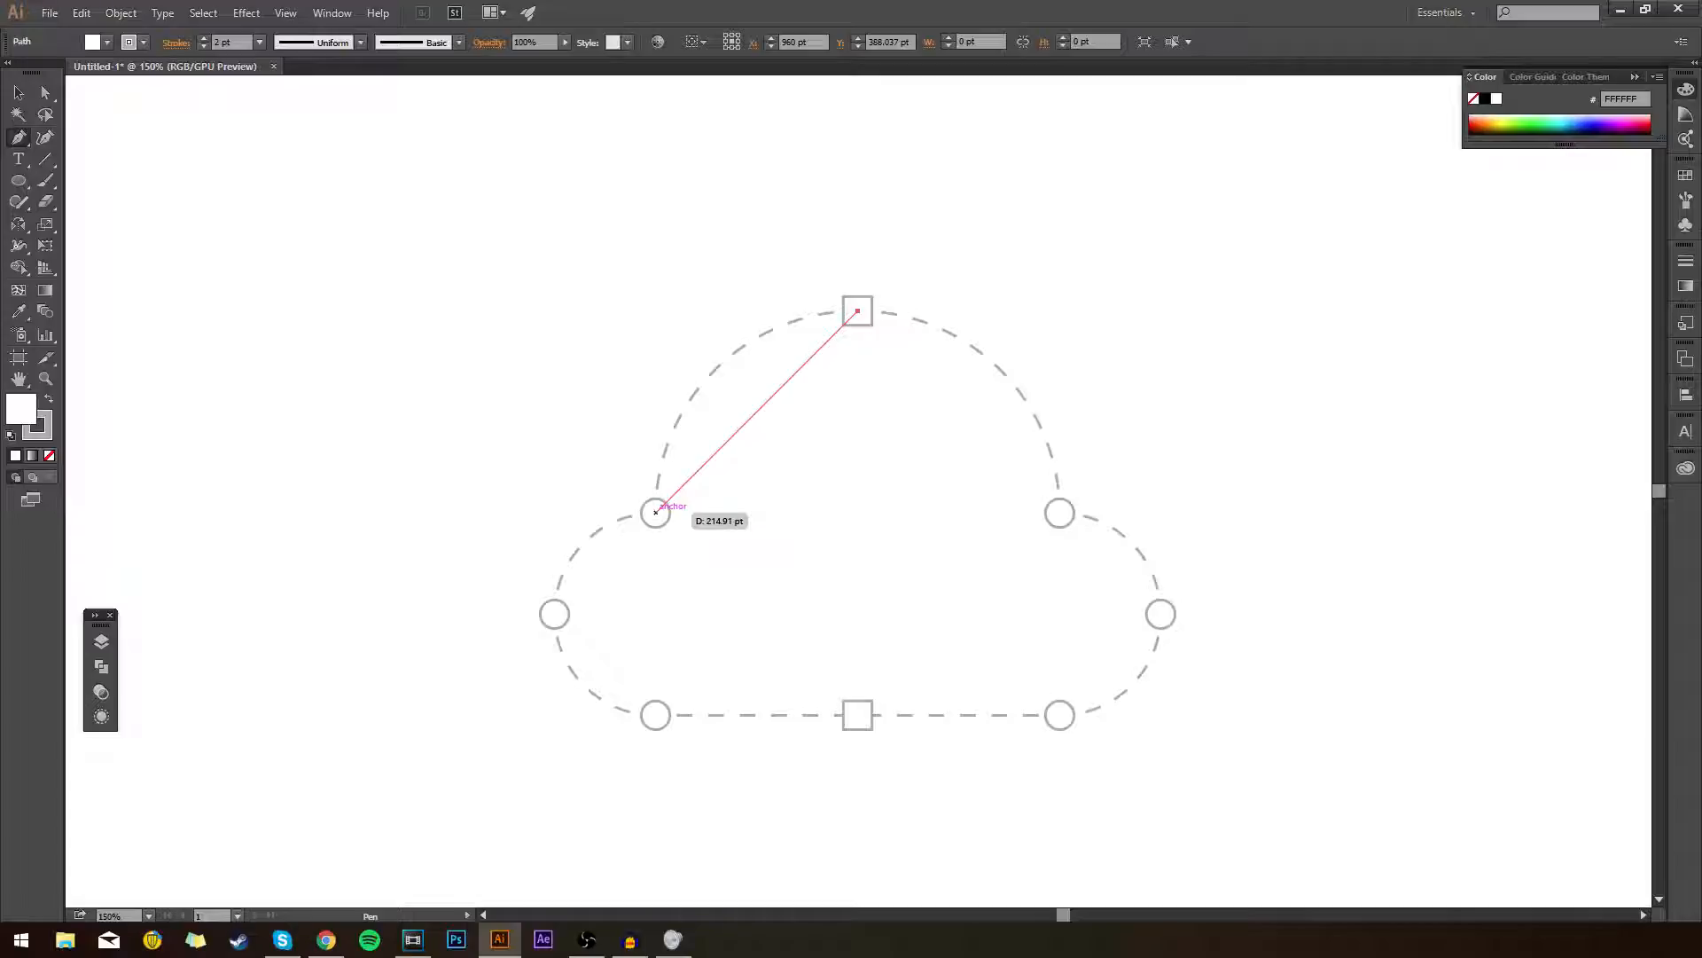
{"action": "left_click", "coordinate": [656, 512]}
{"action": "left_click_drag", "start_coordinate": [656, 513], "coordinate": [643, 720]}
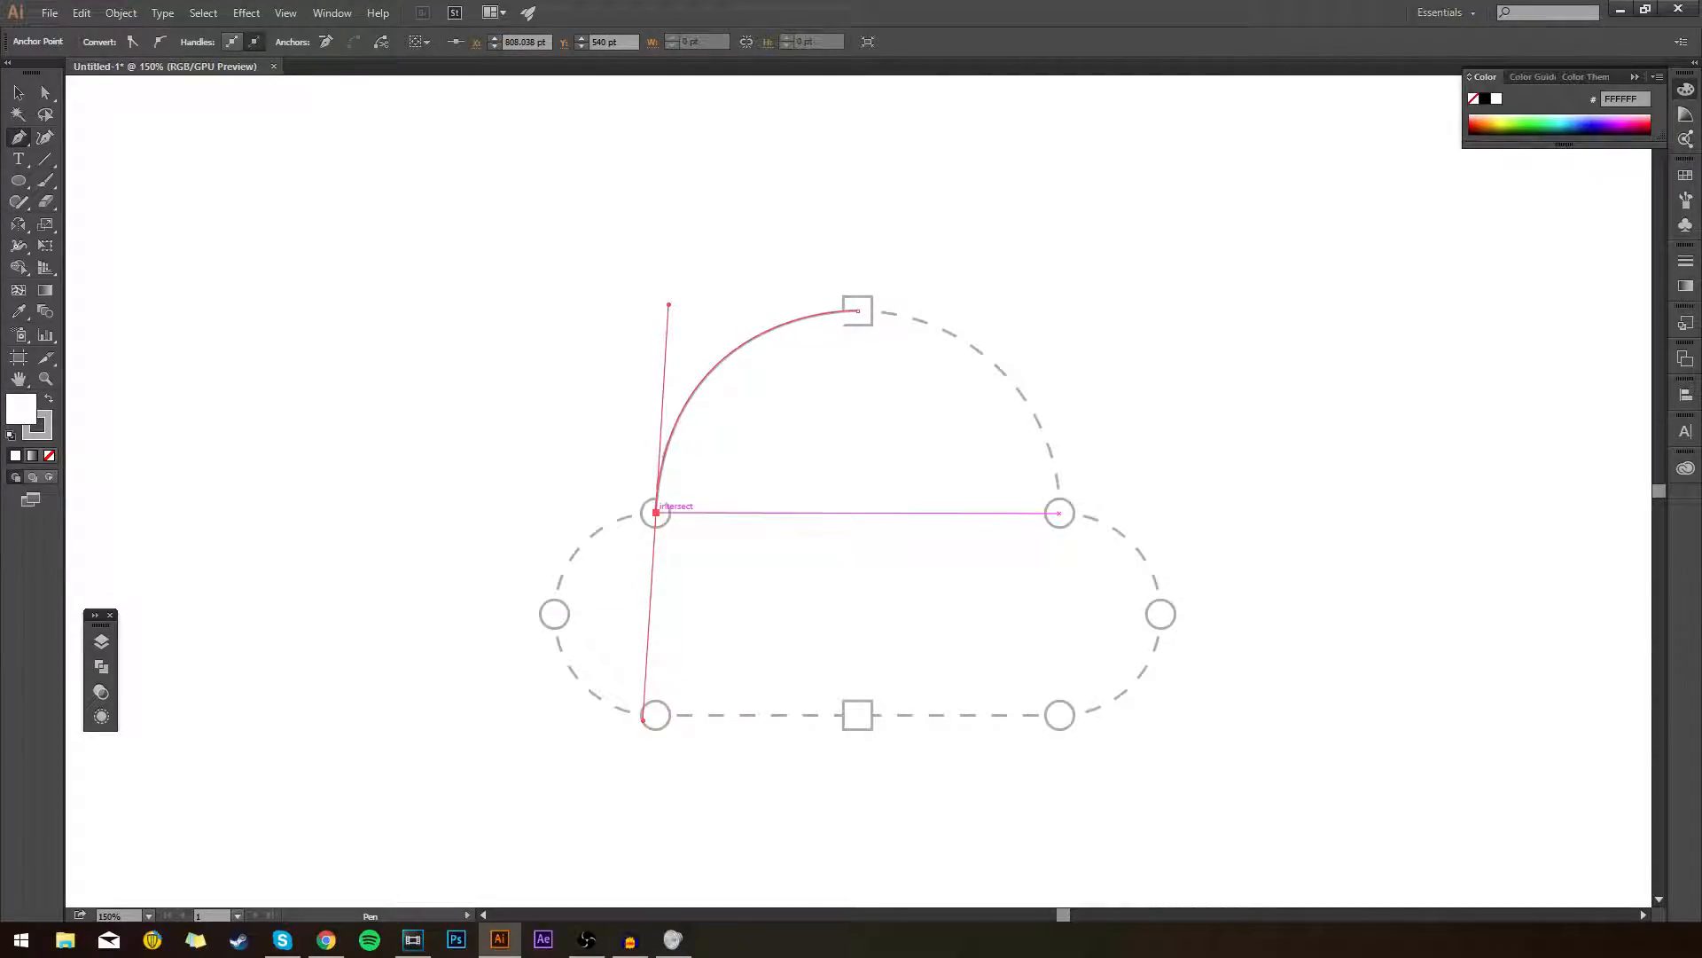
{"action": "mouse_move", "coordinate": [655, 513]}
{"action": "left_mouse_down"}
{"action": "mouse_move", "coordinate": [570, 560]}
{"action": "mouse_move", "coordinate": [655, 556]}
{"action": "mouse_move", "coordinate": [587, 588]}
{"action": "mouse_move", "coordinate": [526, 575]}
{"action": "mouse_move", "coordinate": [550, 610]}
{"action": "mouse_move", "coordinate": [483, 430]}
{"action": "mouse_move", "coordinate": [657, 299]}
{"action": "mouse_move", "coordinate": [502, 580]}
{"action": "mouse_move", "coordinate": [505, 564]}
{"action": "mouse_move", "coordinate": [541, 603]}
{"action": "mouse_move", "coordinate": [672, 659]}
{"action": "mouse_move", "coordinate": [740, 571]}
{"action": "mouse_move", "coordinate": [696, 408]}
{"action": "mouse_move", "coordinate": [613, 582]}
{"action": "mouse_move", "coordinate": [537, 663]}
{"action": "mouse_move", "coordinate": [741, 691]}
{"action": "mouse_move", "coordinate": [787, 486]}
{"action": "mouse_move", "coordinate": [568, 631]}
{"action": "mouse_move", "coordinate": [705, 607]}
{"action": "mouse_move", "coordinate": [497, 559]}
{"action": "mouse_move", "coordinate": [801, 478]}
{"action": "mouse_move", "coordinate": [586, 558]}
{"action": "mouse_move", "coordinate": [535, 612]}
{"action": "mouse_move", "coordinate": [556, 613]}
{"action": "mouse_move", "coordinate": [589, 545]}
{"action": "mouse_move", "coordinate": [364, 386]}
{"action": "mouse_move", "coordinate": [541, 448]}
{"action": "mouse_move", "coordinate": [572, 555]}
{"action": "mouse_move", "coordinate": [623, 597]}
{"action": "mouse_move", "coordinate": [641, 601]}
{"action": "mouse_move", "coordinate": [649, 571]}
{"action": "mouse_move", "coordinate": [715, 561]}
{"action": "mouse_move", "coordinate": [646, 538]}
{"action": "mouse_move", "coordinate": [523, 600]}
{"action": "mouse_move", "coordinate": [646, 566]}
{"action": "mouse_move", "coordinate": [621, 545]}
{"action": "mouse_move", "coordinate": [623, 514]}
{"action": "mouse_move", "coordinate": [656, 513]}
{"action": "left_mouse_up"}
Continue the path around the left lobe and along the base to the centre square, closing it at the top square.
{"action": "left_click_drag", "start_coordinate": [655, 512], "coordinate": [546, 717]}
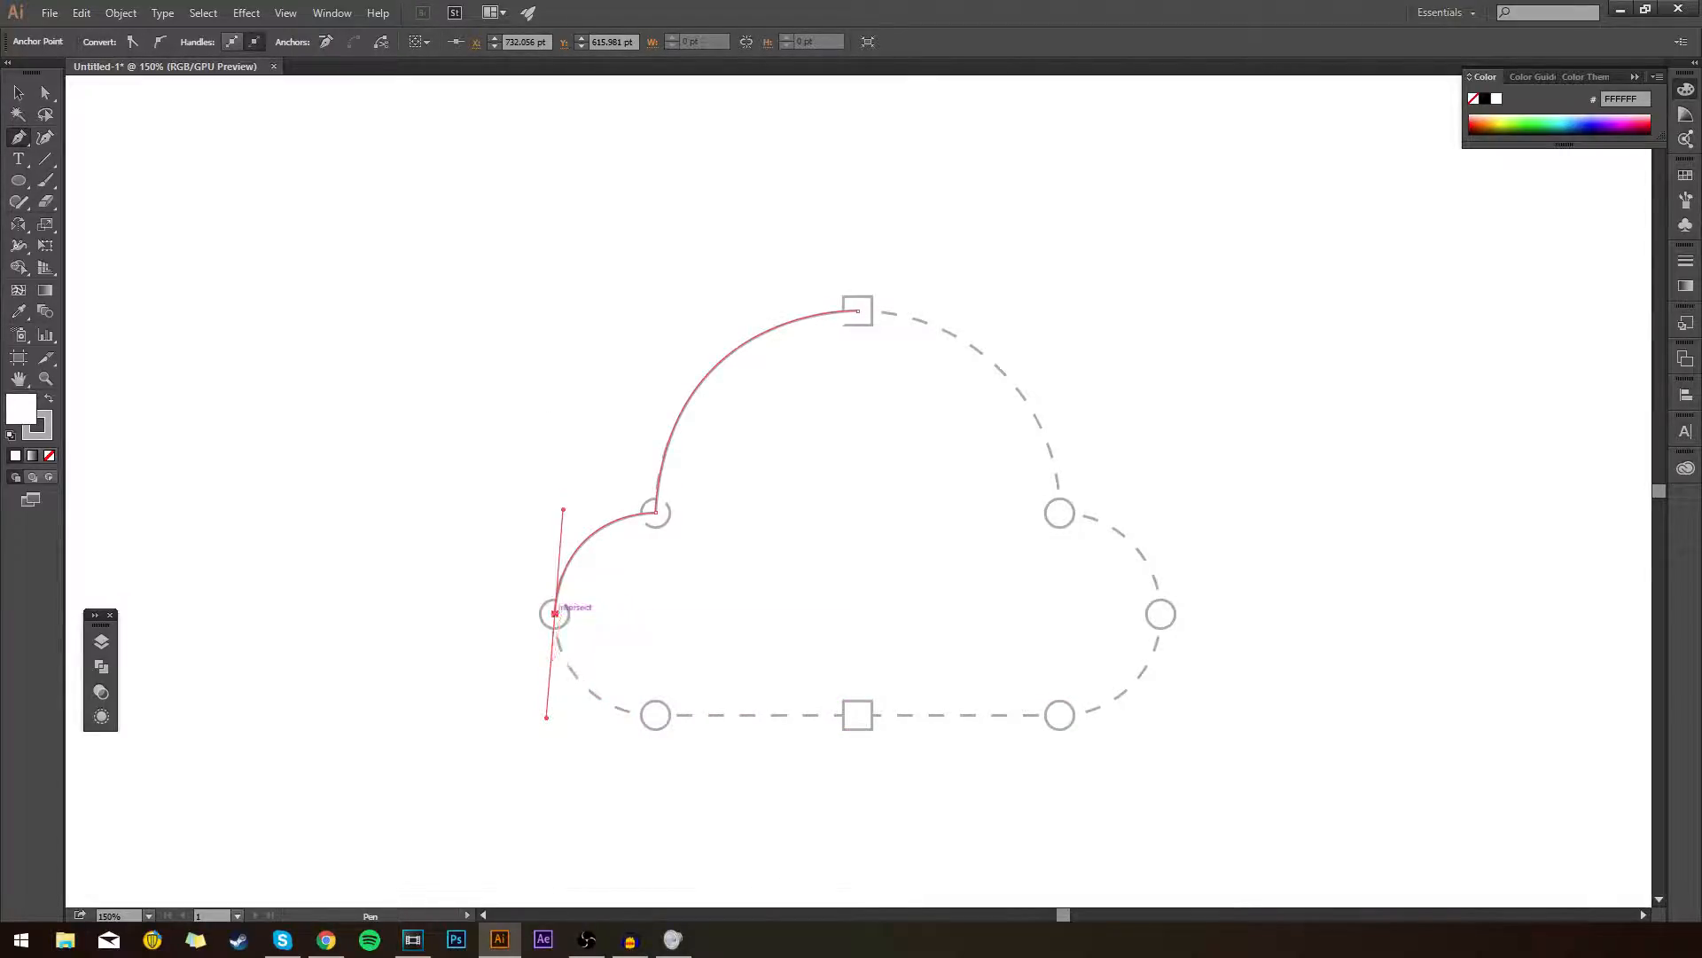
{"action": "left_click", "coordinate": [554, 612]}
{"action": "left_click_drag", "start_coordinate": [655, 713], "coordinate": [755, 720]}
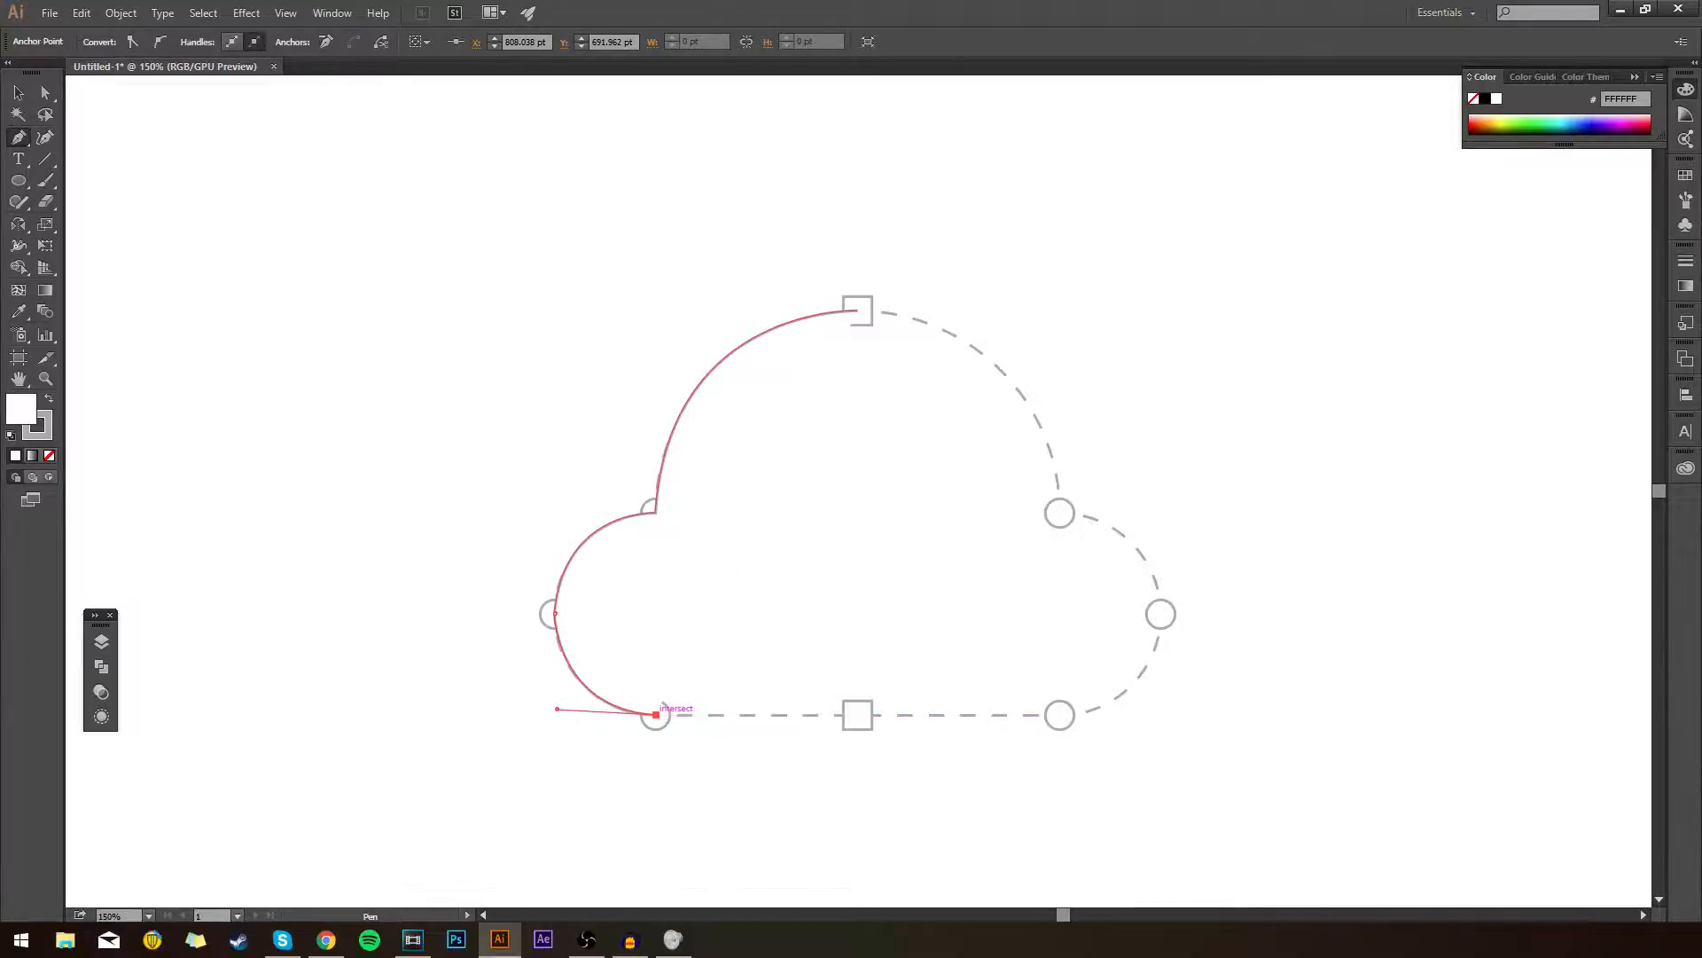
{"action": "left_click", "coordinate": [857, 713]}
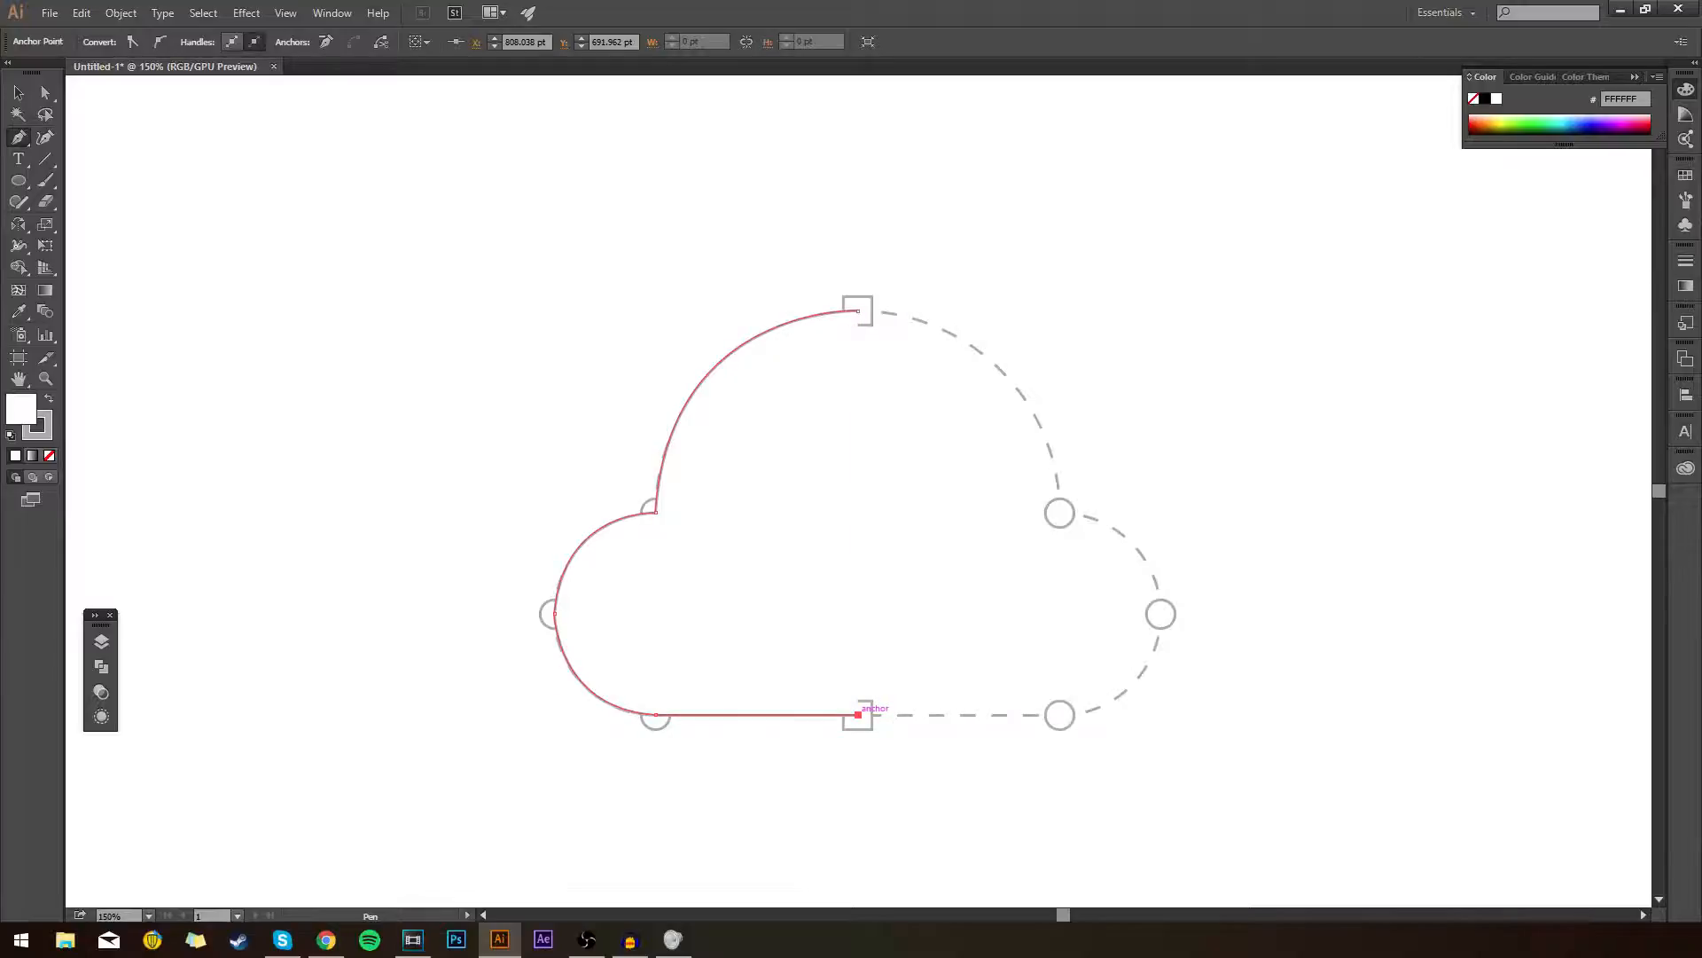
{"action": "left_click", "coordinate": [858, 311]}
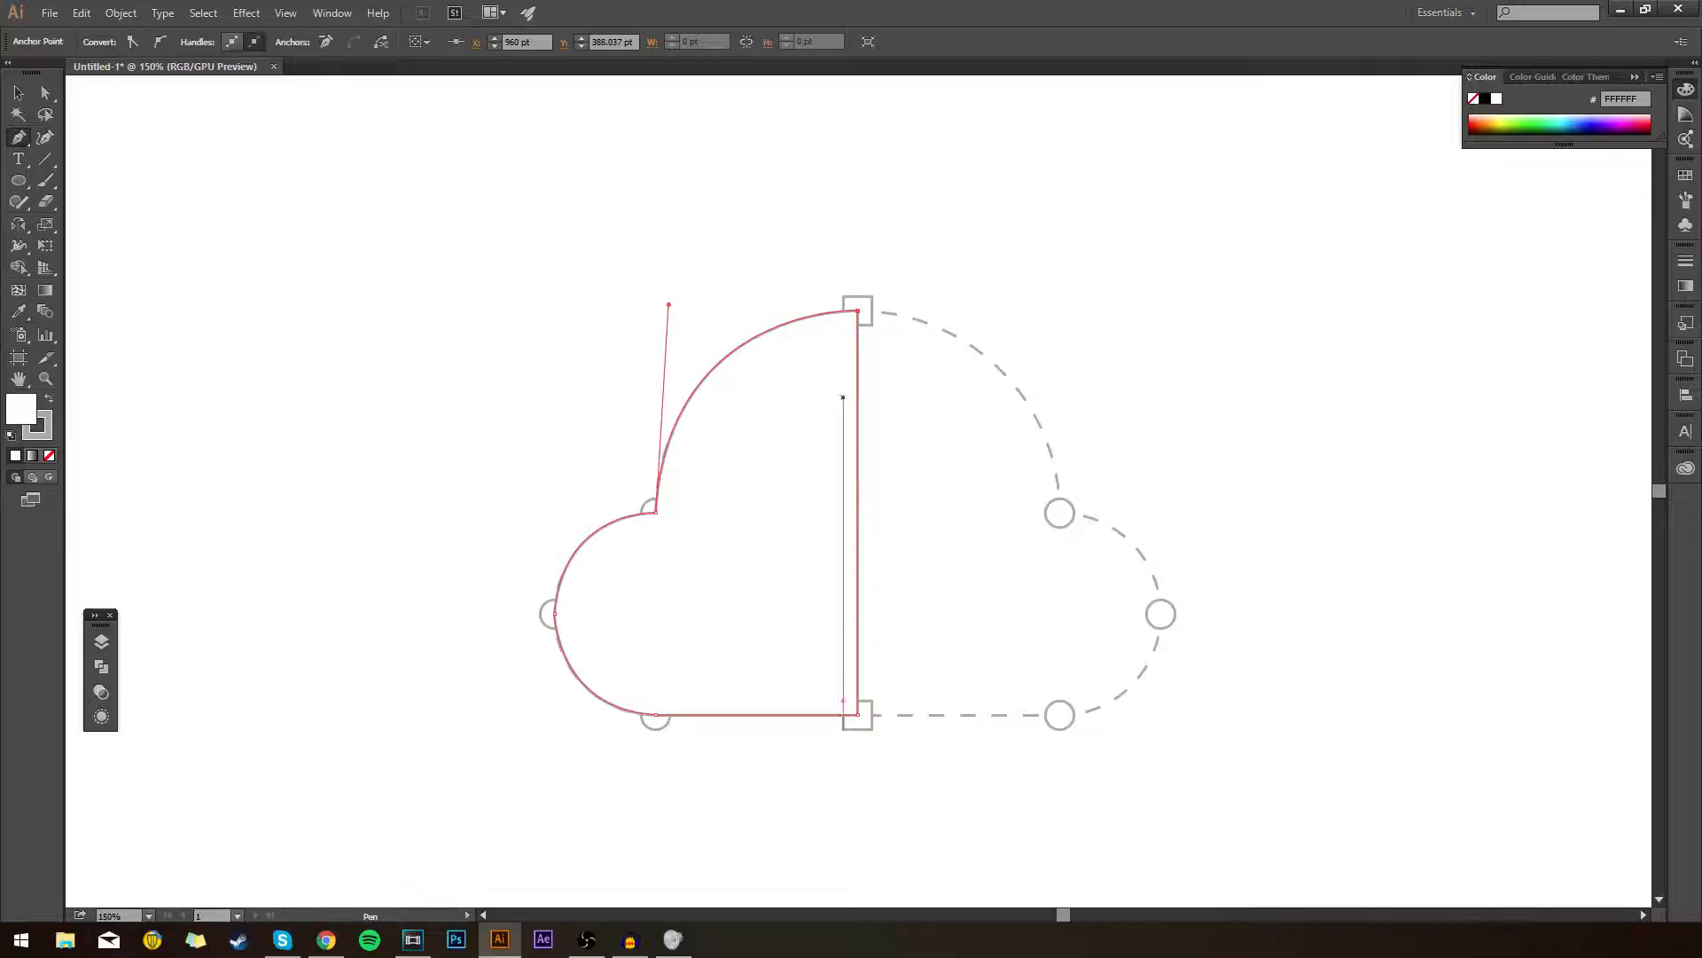
Remove the half-cloud's fill and set its stroke colour to 191919.
{"action": "left_click", "coordinate": [18, 93]}
{"action": "left_click", "coordinate": [471, 160]}
{"action": "left_click", "coordinate": [701, 496]}
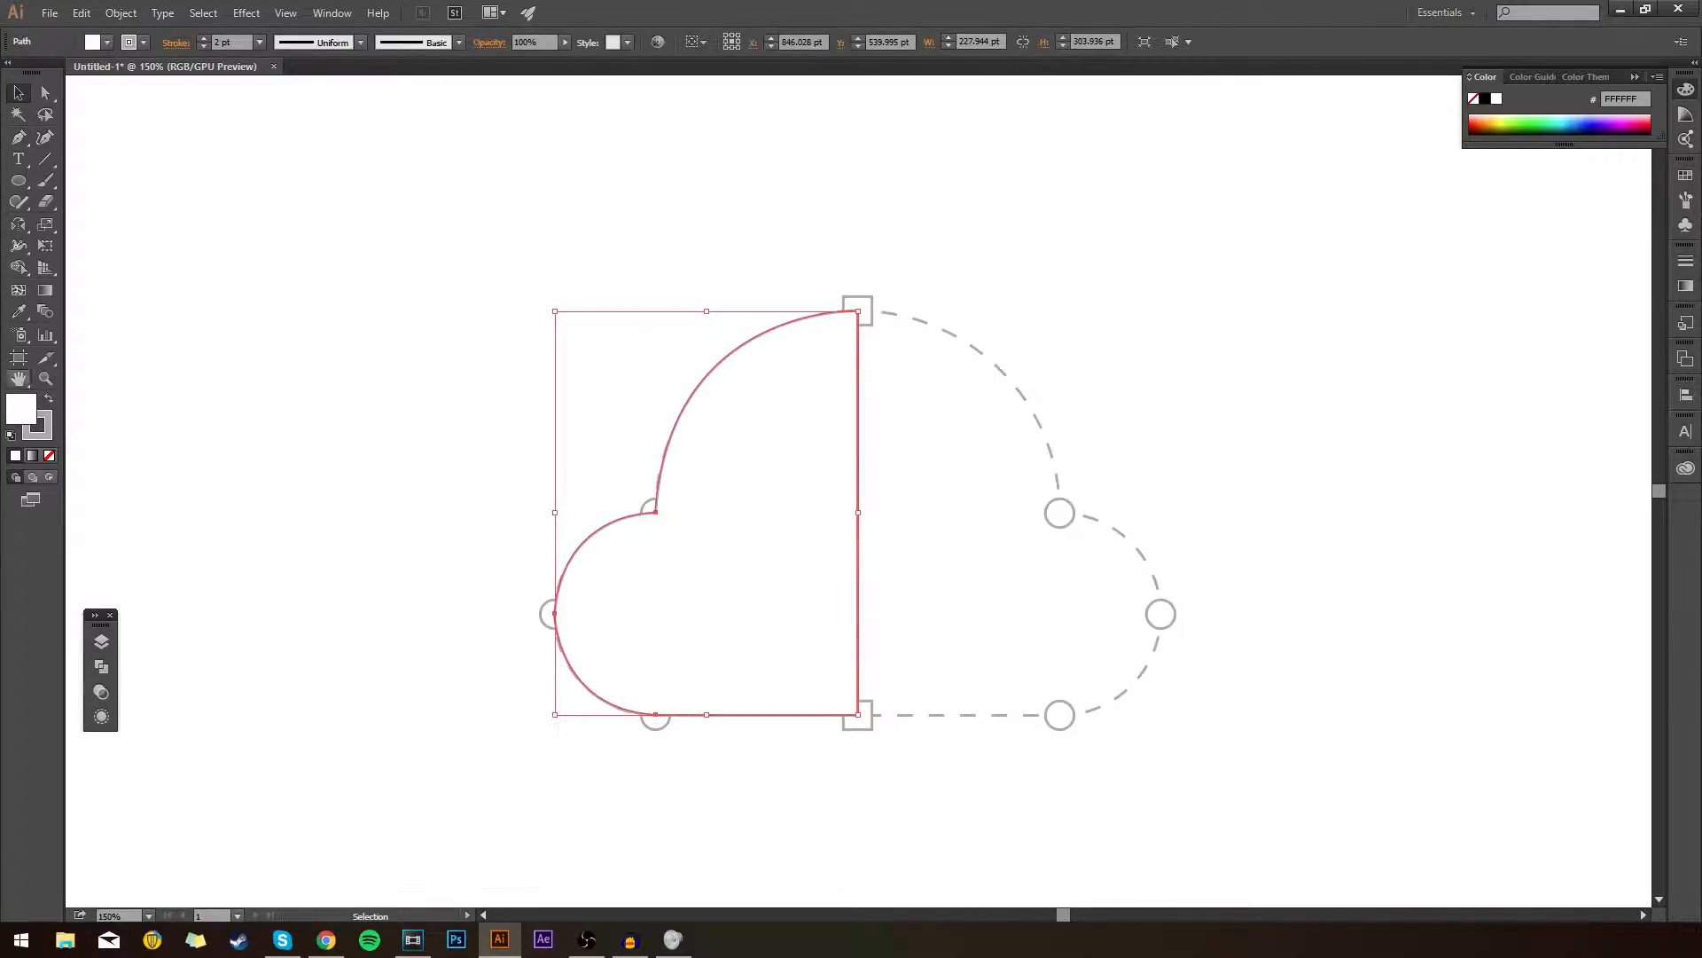
{"action": "left_click", "coordinate": [49, 455]}
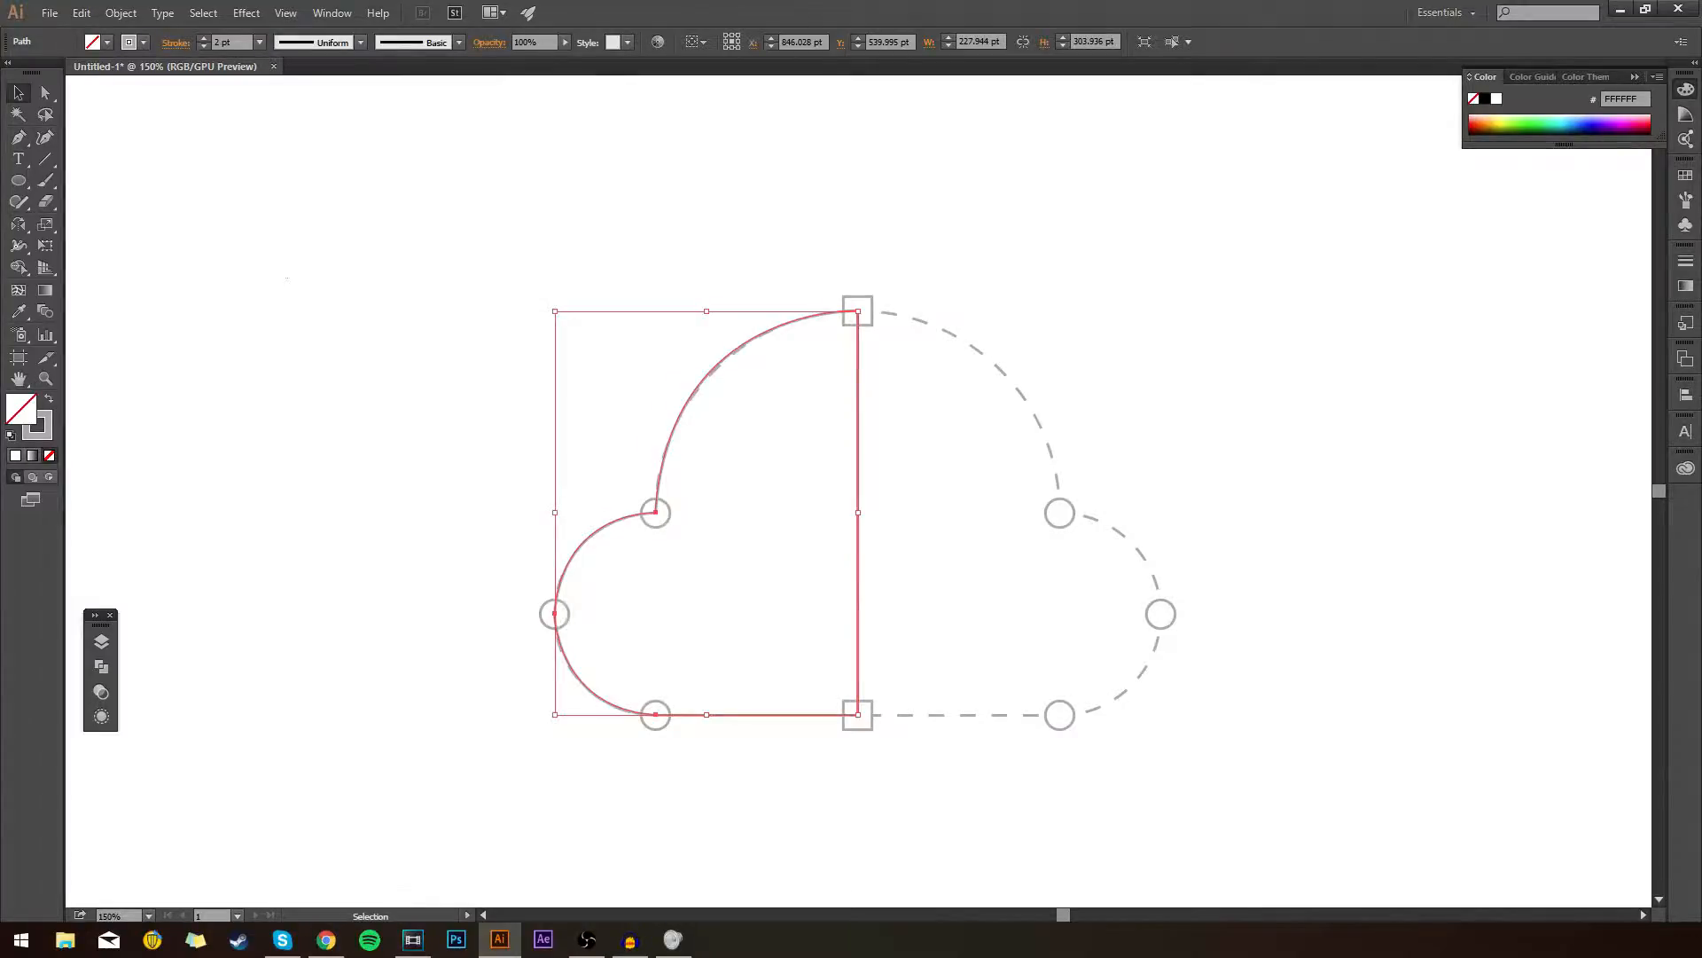
{"action": "left_click", "coordinate": [297, 282]}
{"action": "left_click", "coordinate": [699, 385]}
{"action": "double_click", "coordinate": [38, 434]}
{"action": "left_click", "coordinate": [1049, 395]}
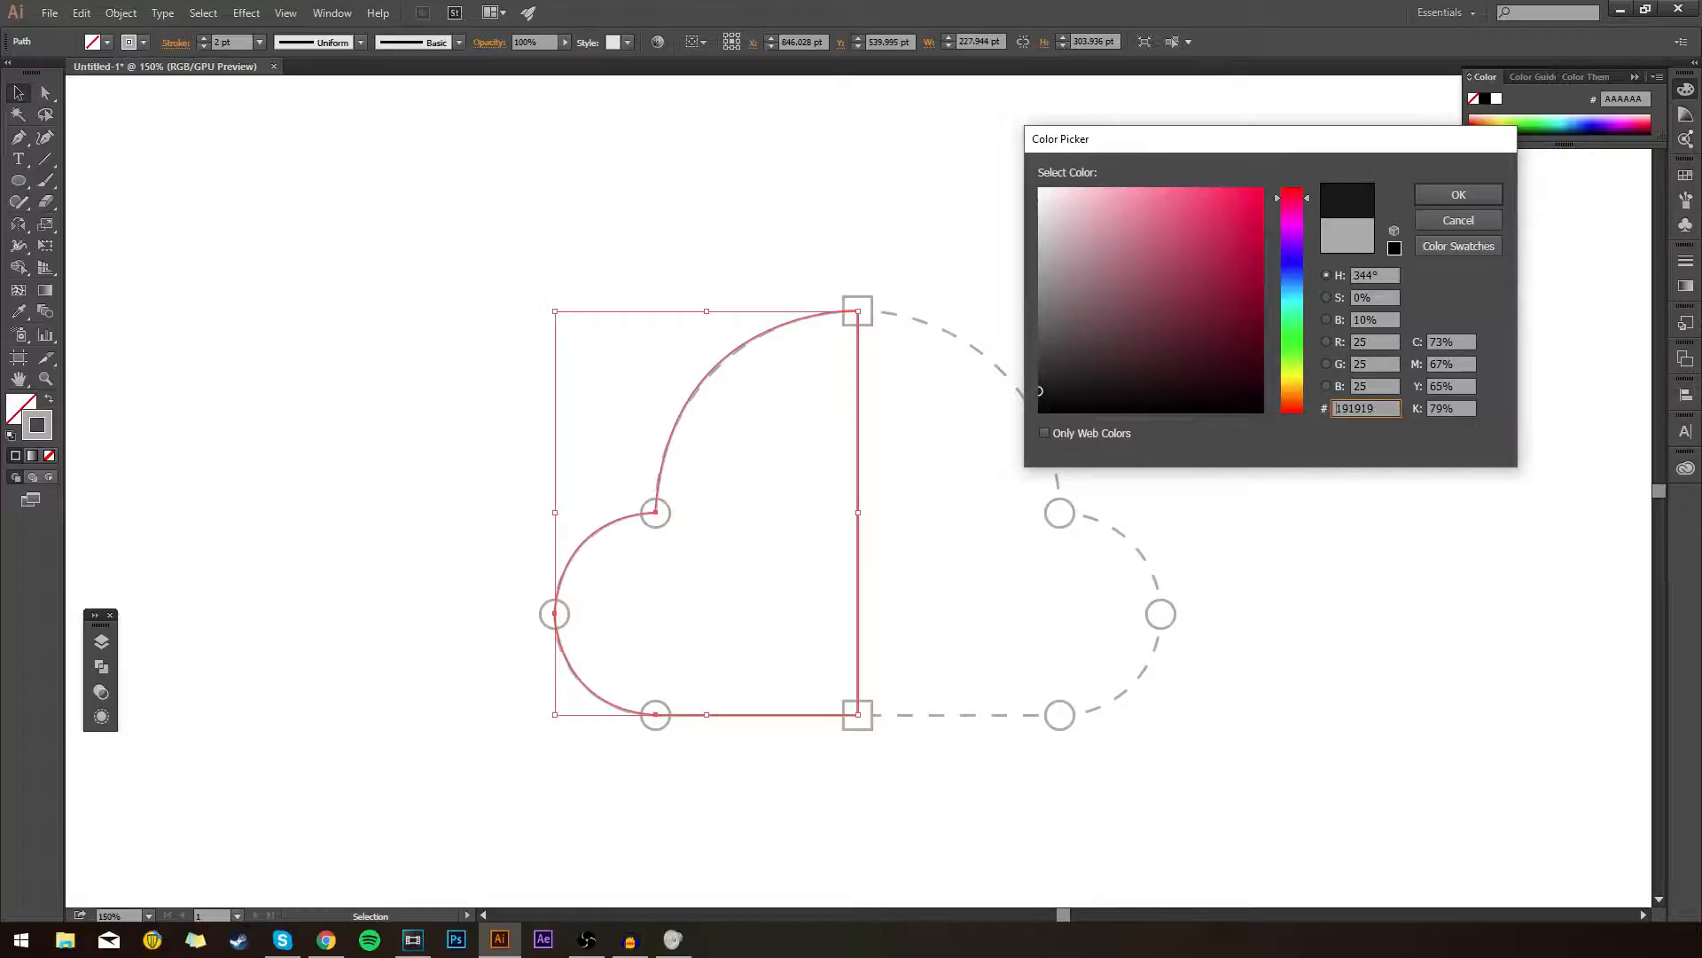
{"action": "left_click", "coordinate": [1459, 194]}
{"action": "left_click", "coordinate": [1312, 266]}
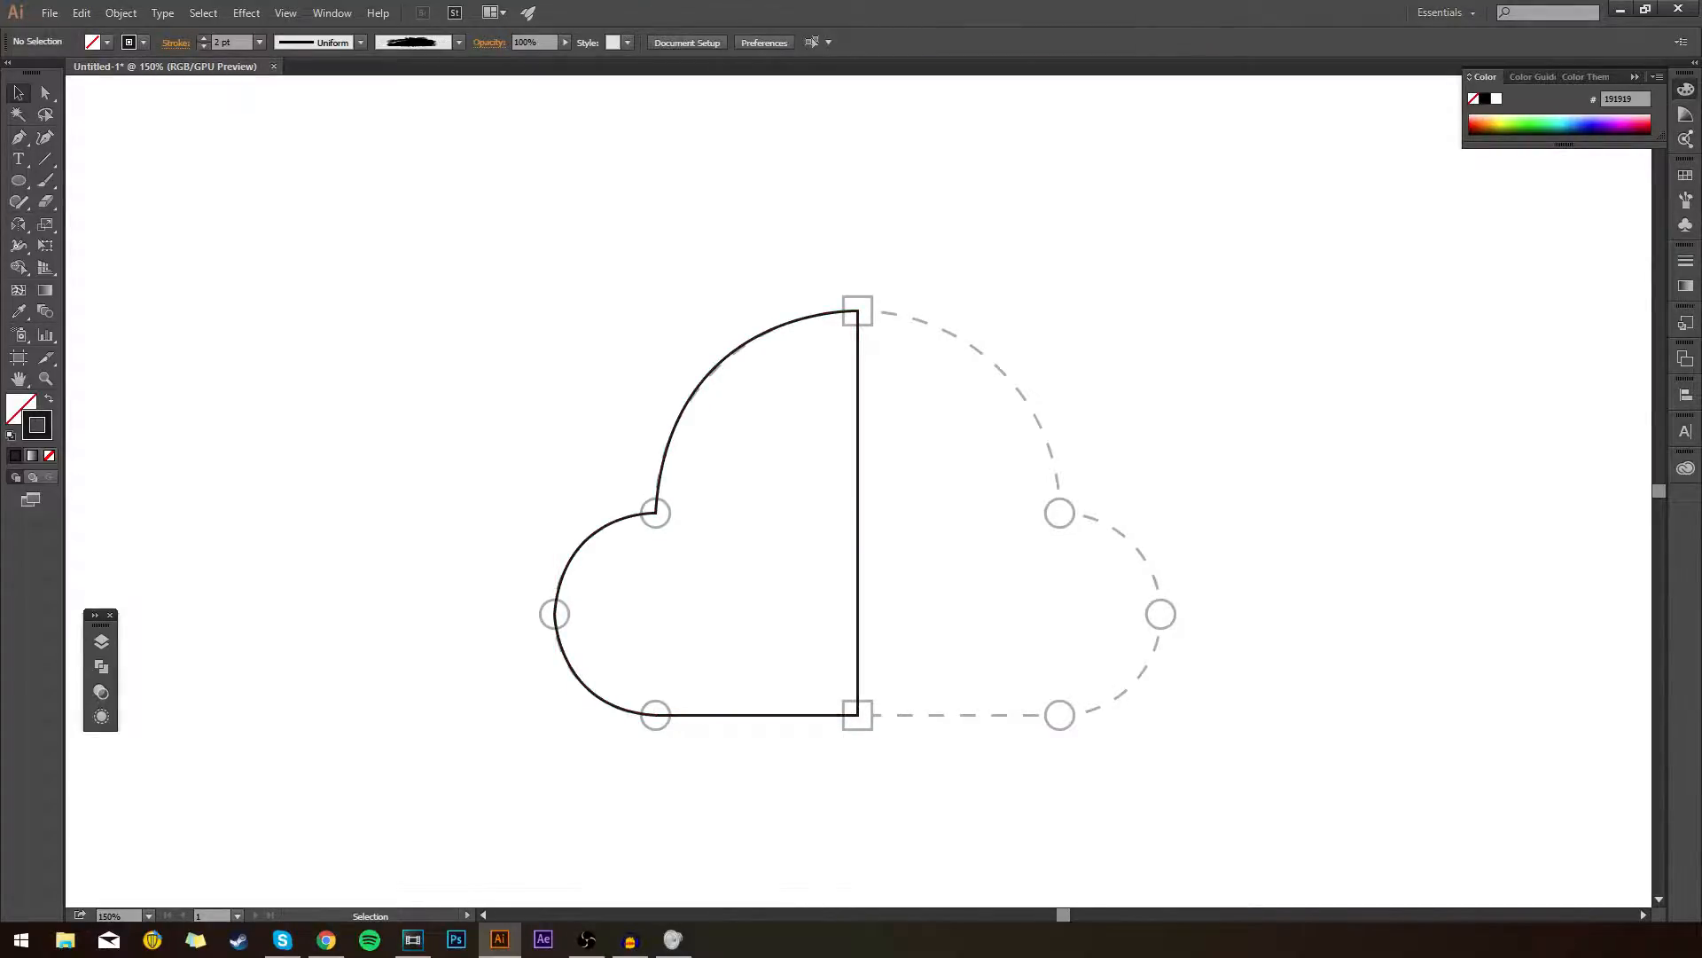
Delete the half-cloud and retrace the guide's left half with straight Pen segments through its points, closing the path at the top square.
{"action": "left_click_drag", "start_coordinate": [657, 271], "coordinate": [916, 581]}
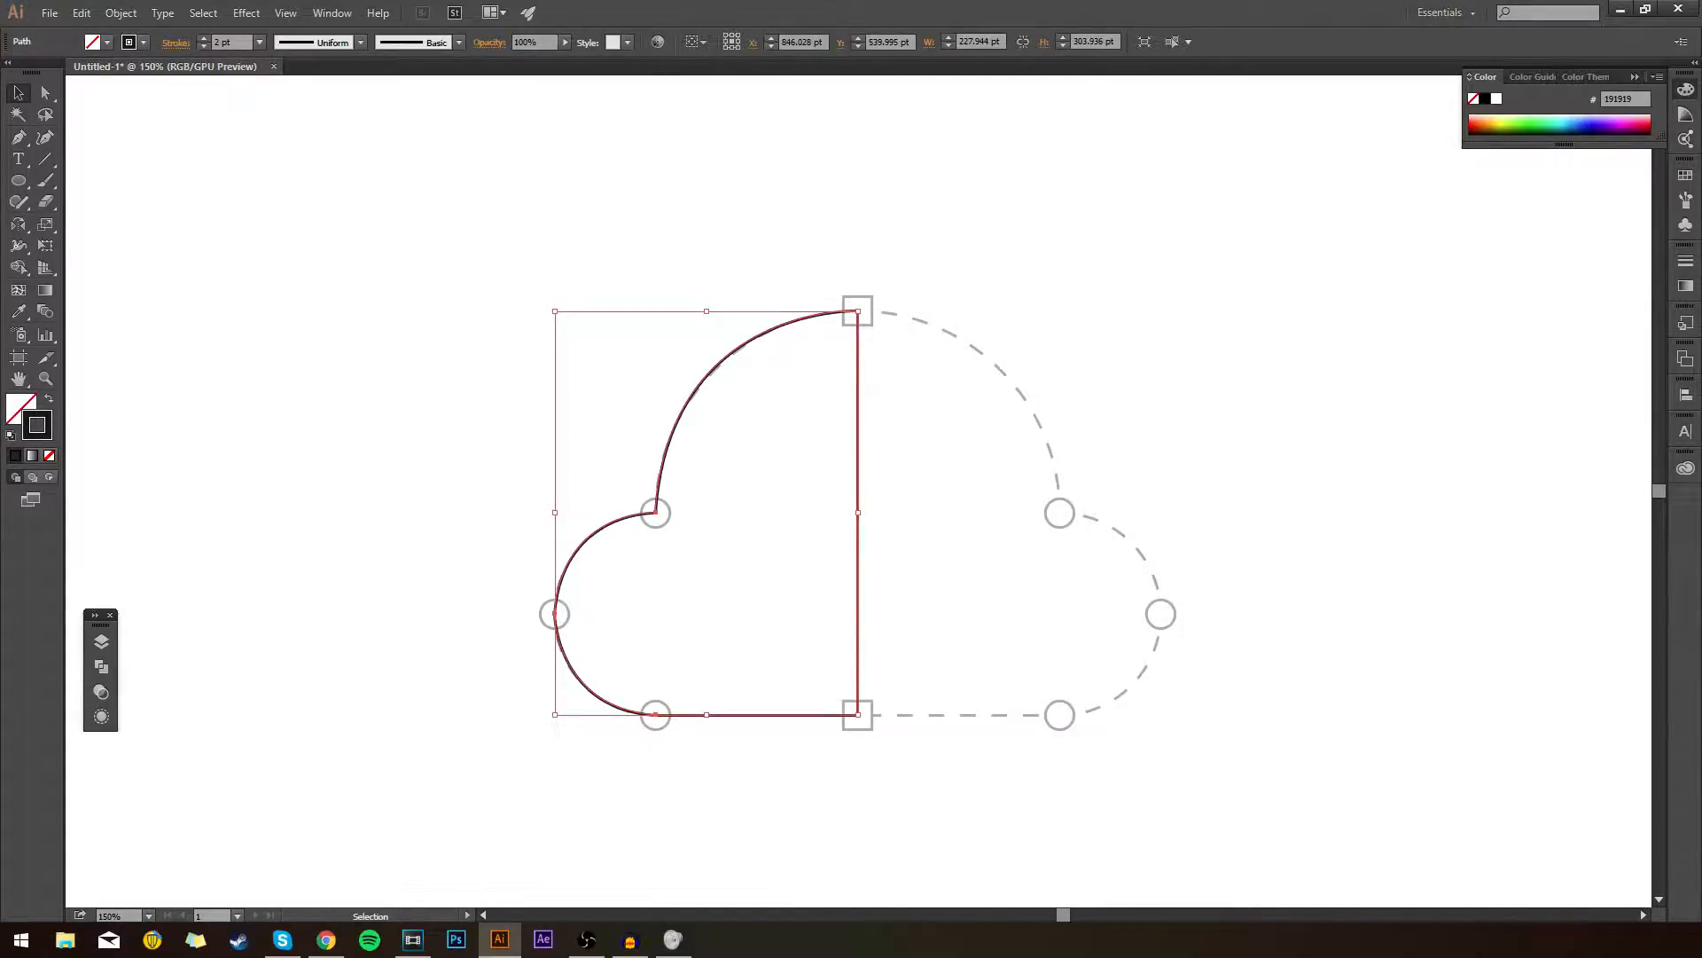
{"action": "key", "text": "Delete"}
{"action": "key", "text": "p"}
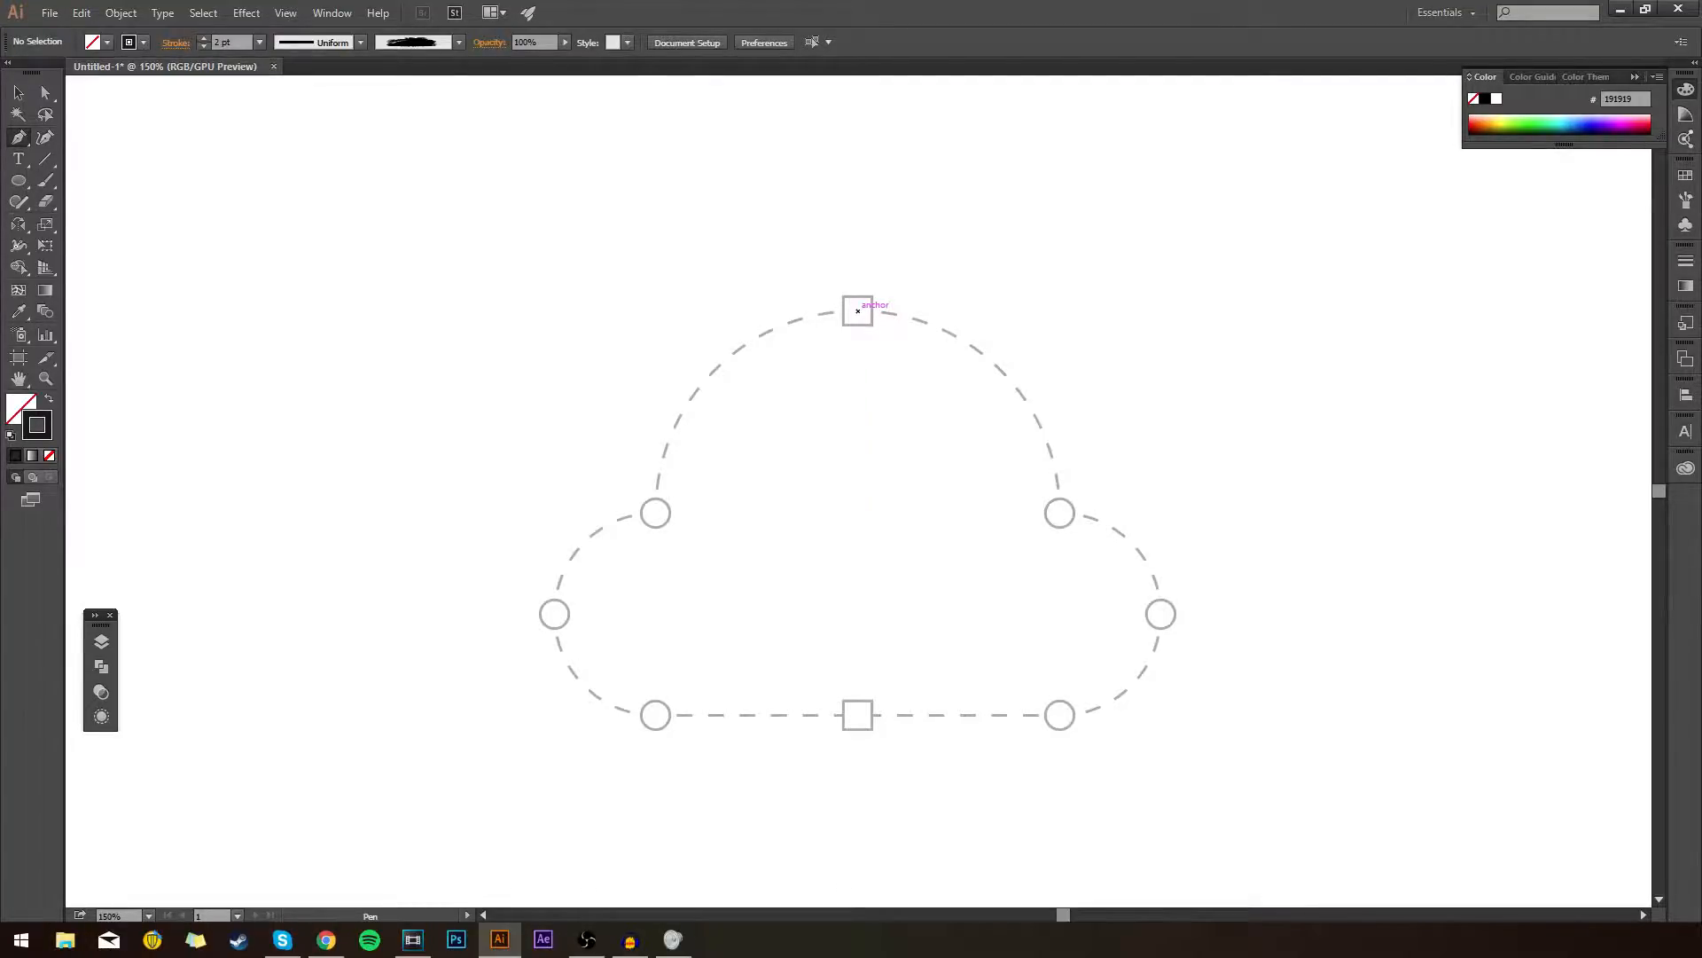
{"action": "left_click", "coordinate": [858, 310]}
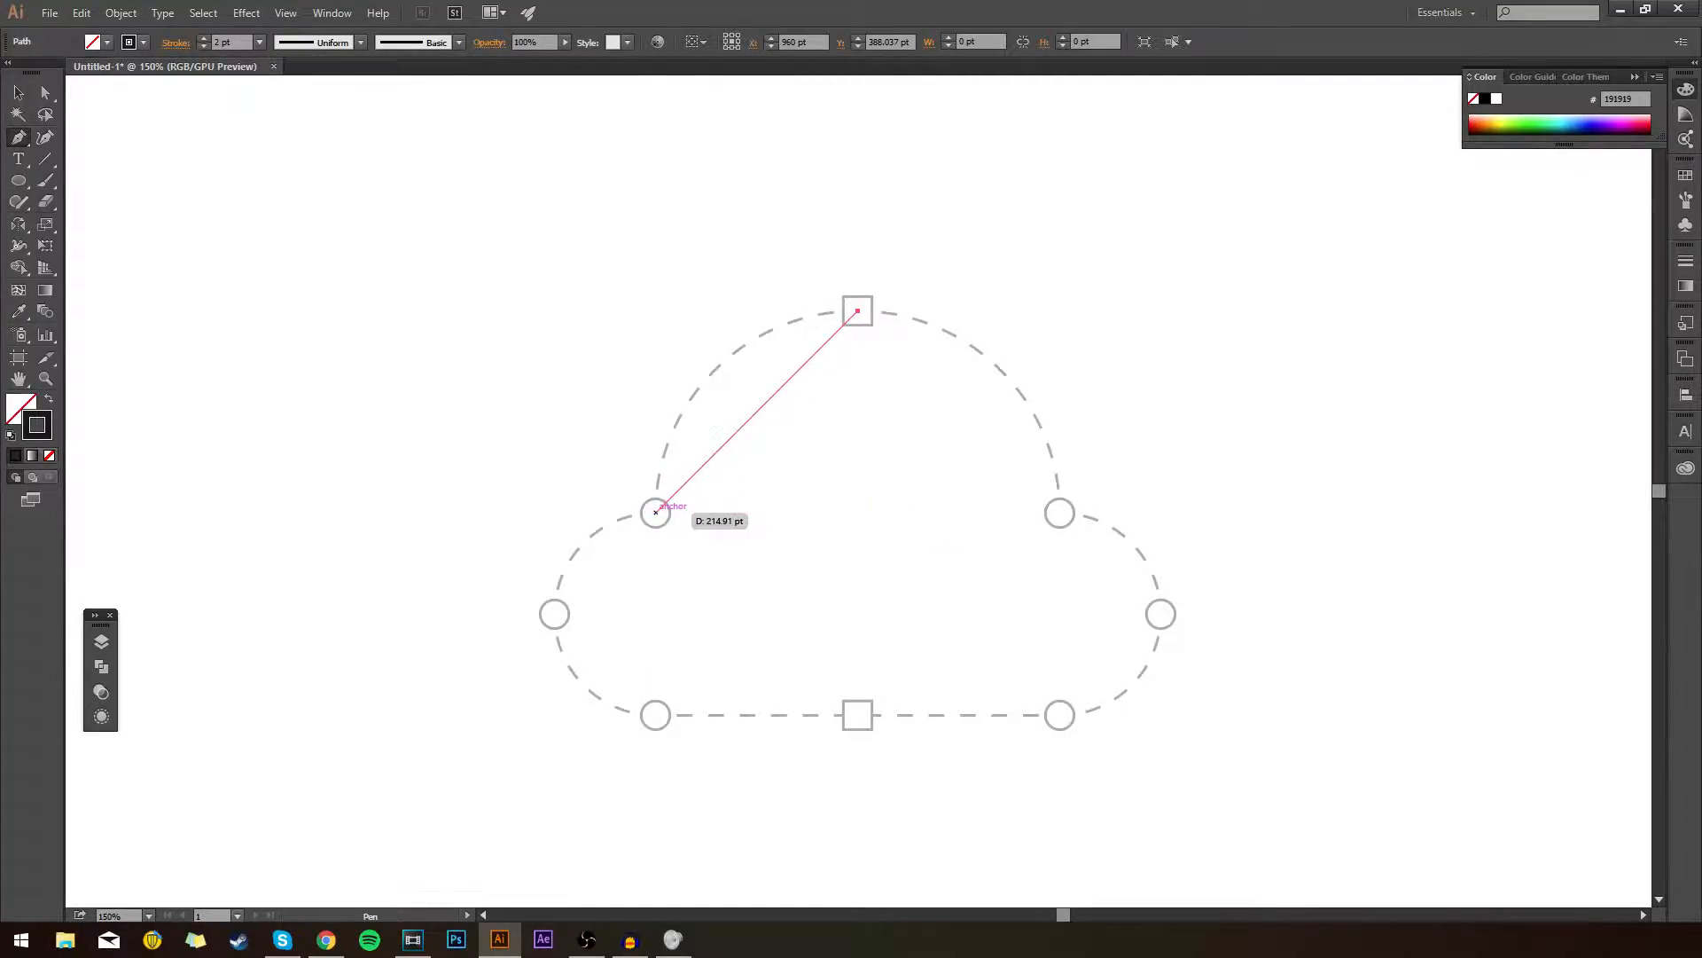
{"action": "left_click", "coordinate": [655, 511]}
{"action": "left_click", "coordinate": [555, 612]}
{"action": "left_click_drag", "start_coordinate": [554, 612], "coordinate": [608, 701]}
{"action": "key", "text": "ctrl+z"}
{"action": "left_click", "coordinate": [554, 613]}
{"action": "left_click", "coordinate": [655, 714]}
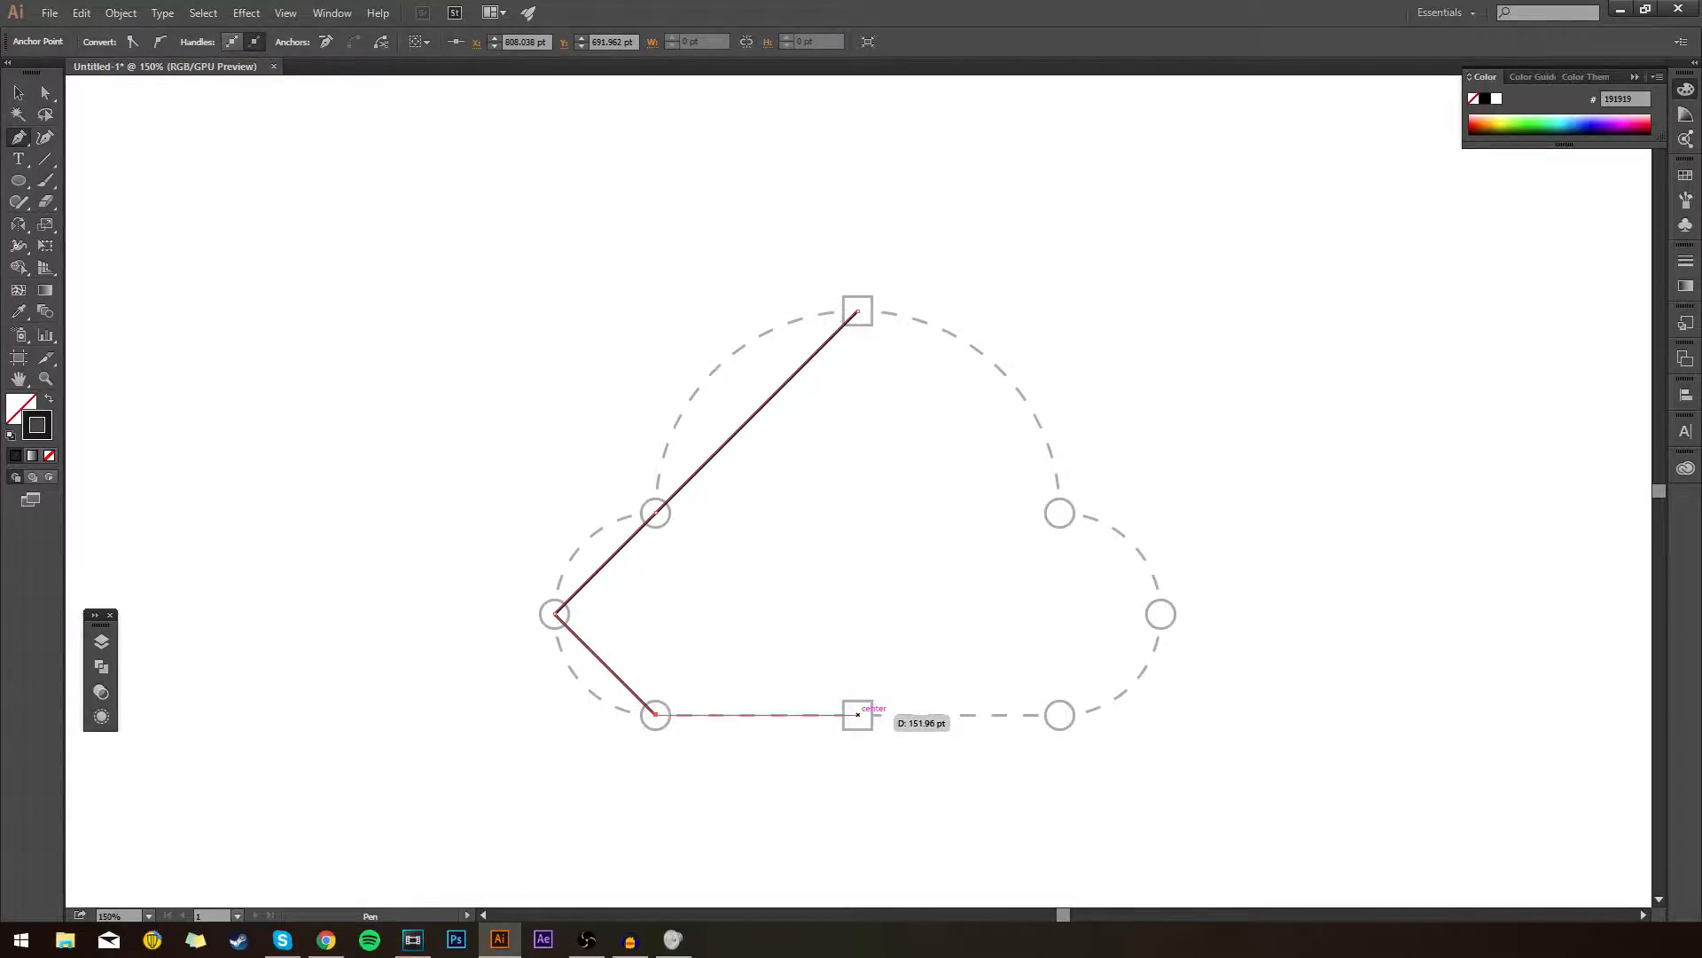
{"action": "left_click", "coordinate": [858, 714]}
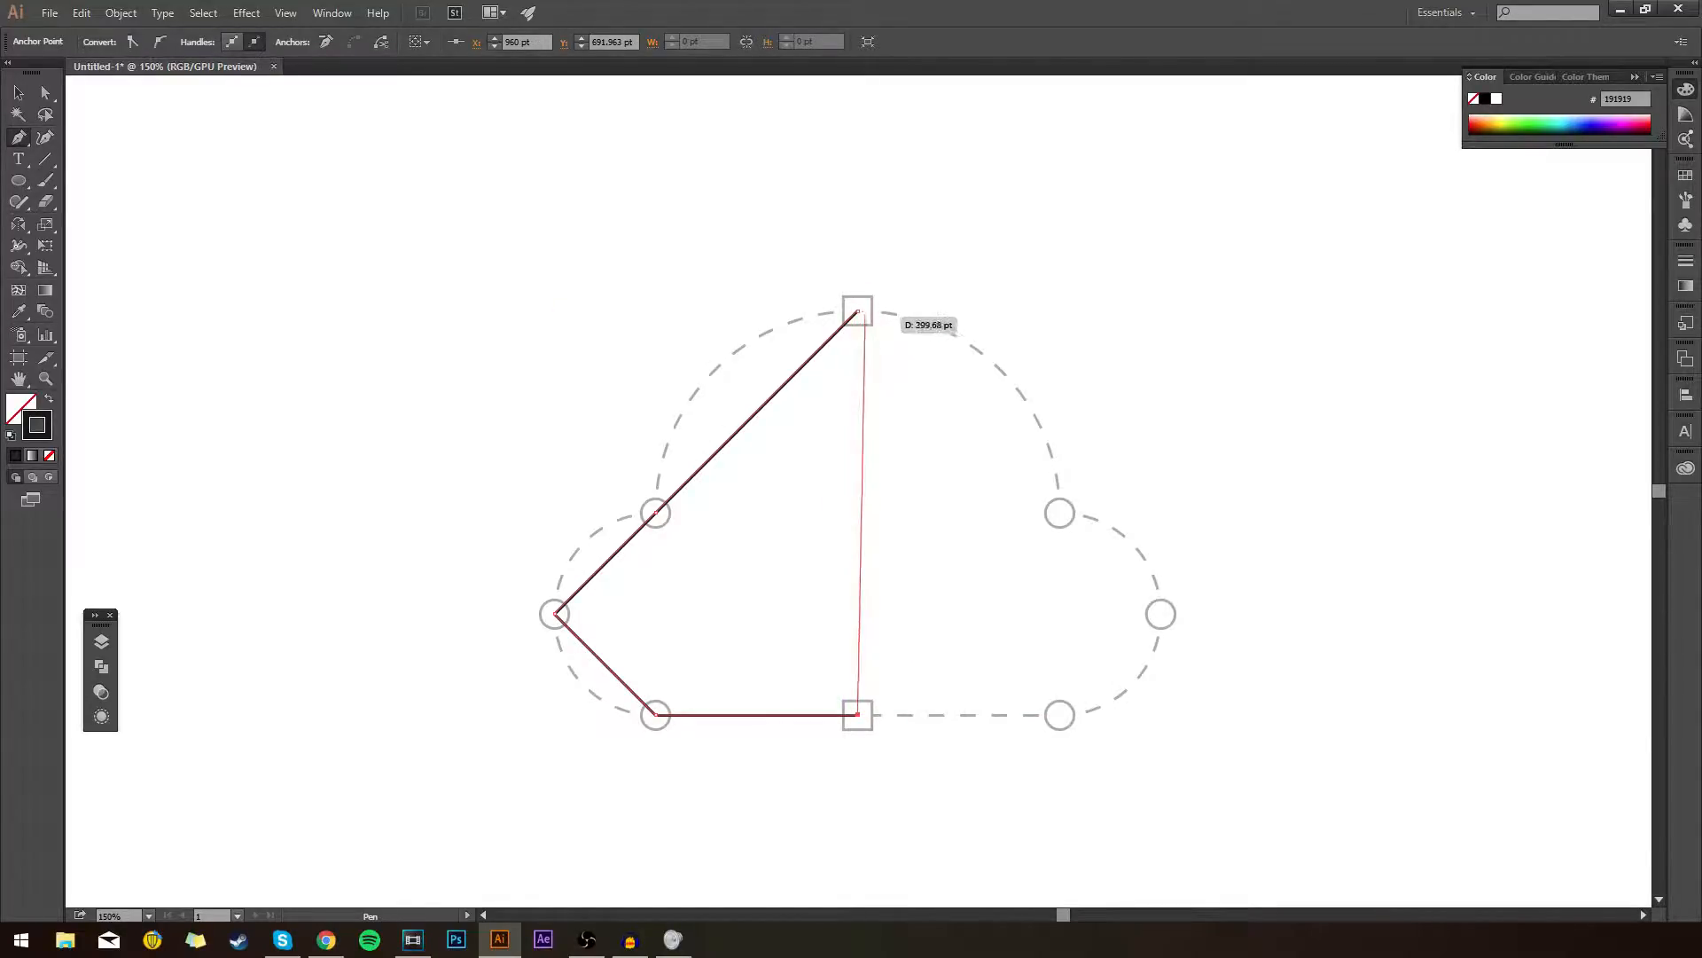
{"action": "left_click", "coordinate": [857, 310]}
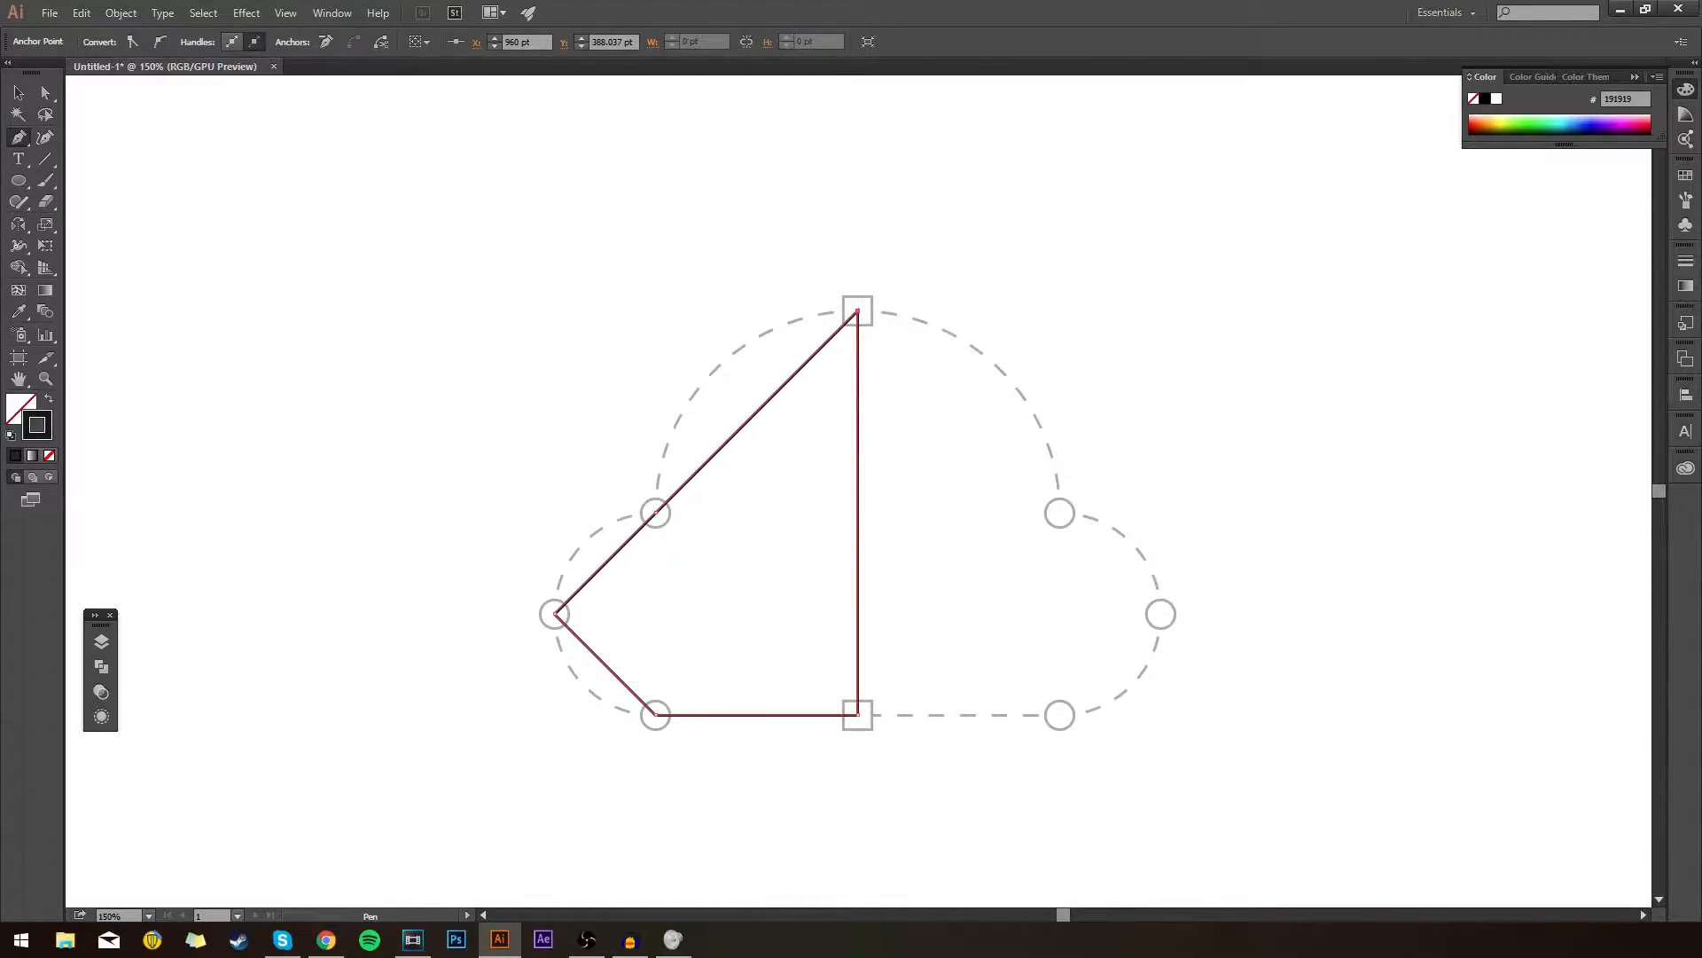
{"action": "key", "text": "v"}
{"action": "key", "text": "ctrl+shift+a"}
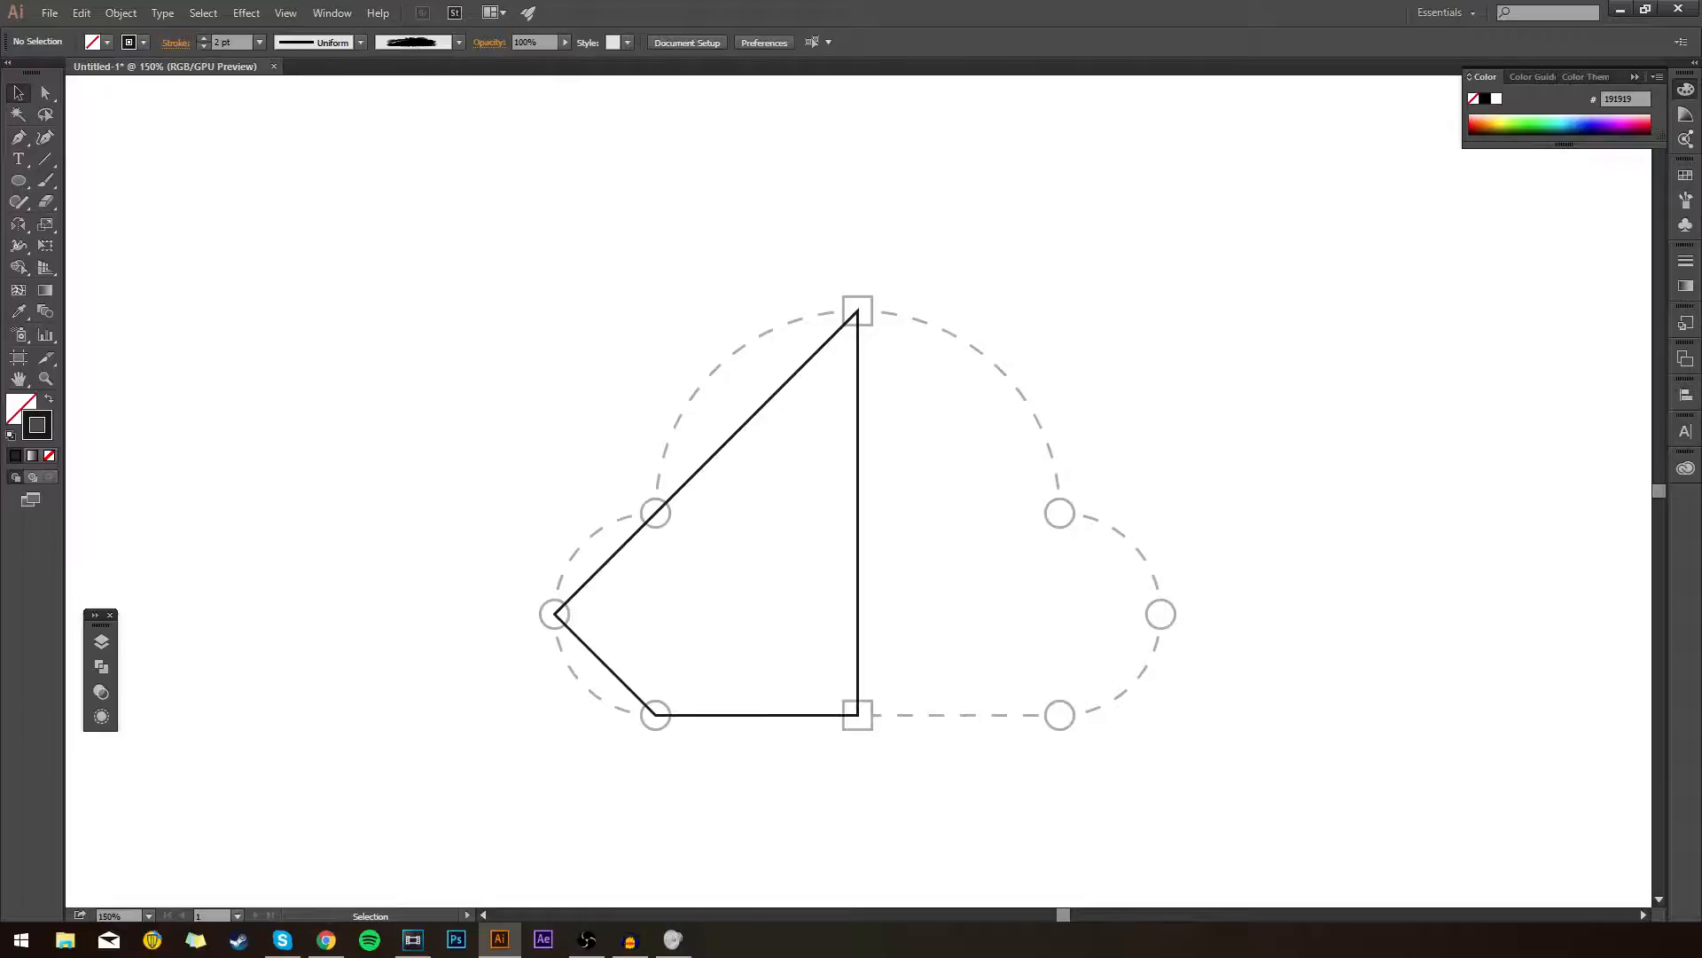
Bend the path's upper-left segment to the dashed guide with a handle from the top anchor, collapsing the opposite handle to keep the centre line straight.
{"action": "left_click", "coordinate": [759, 409]}
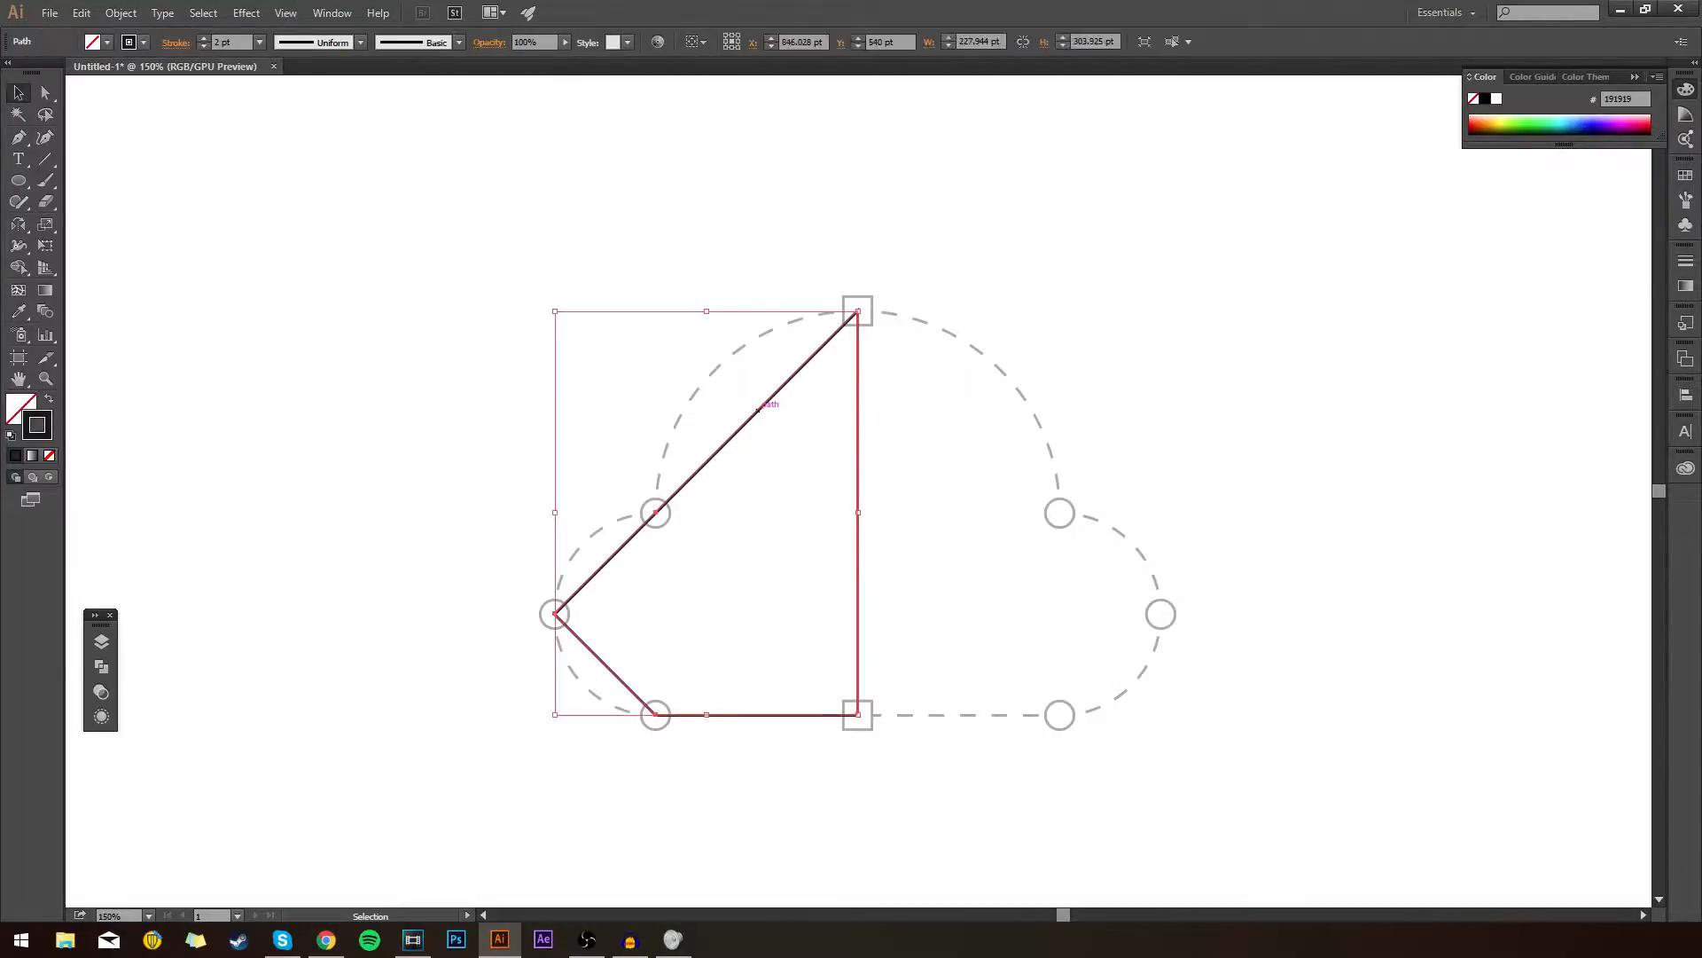
{"action": "key", "text": "p"}
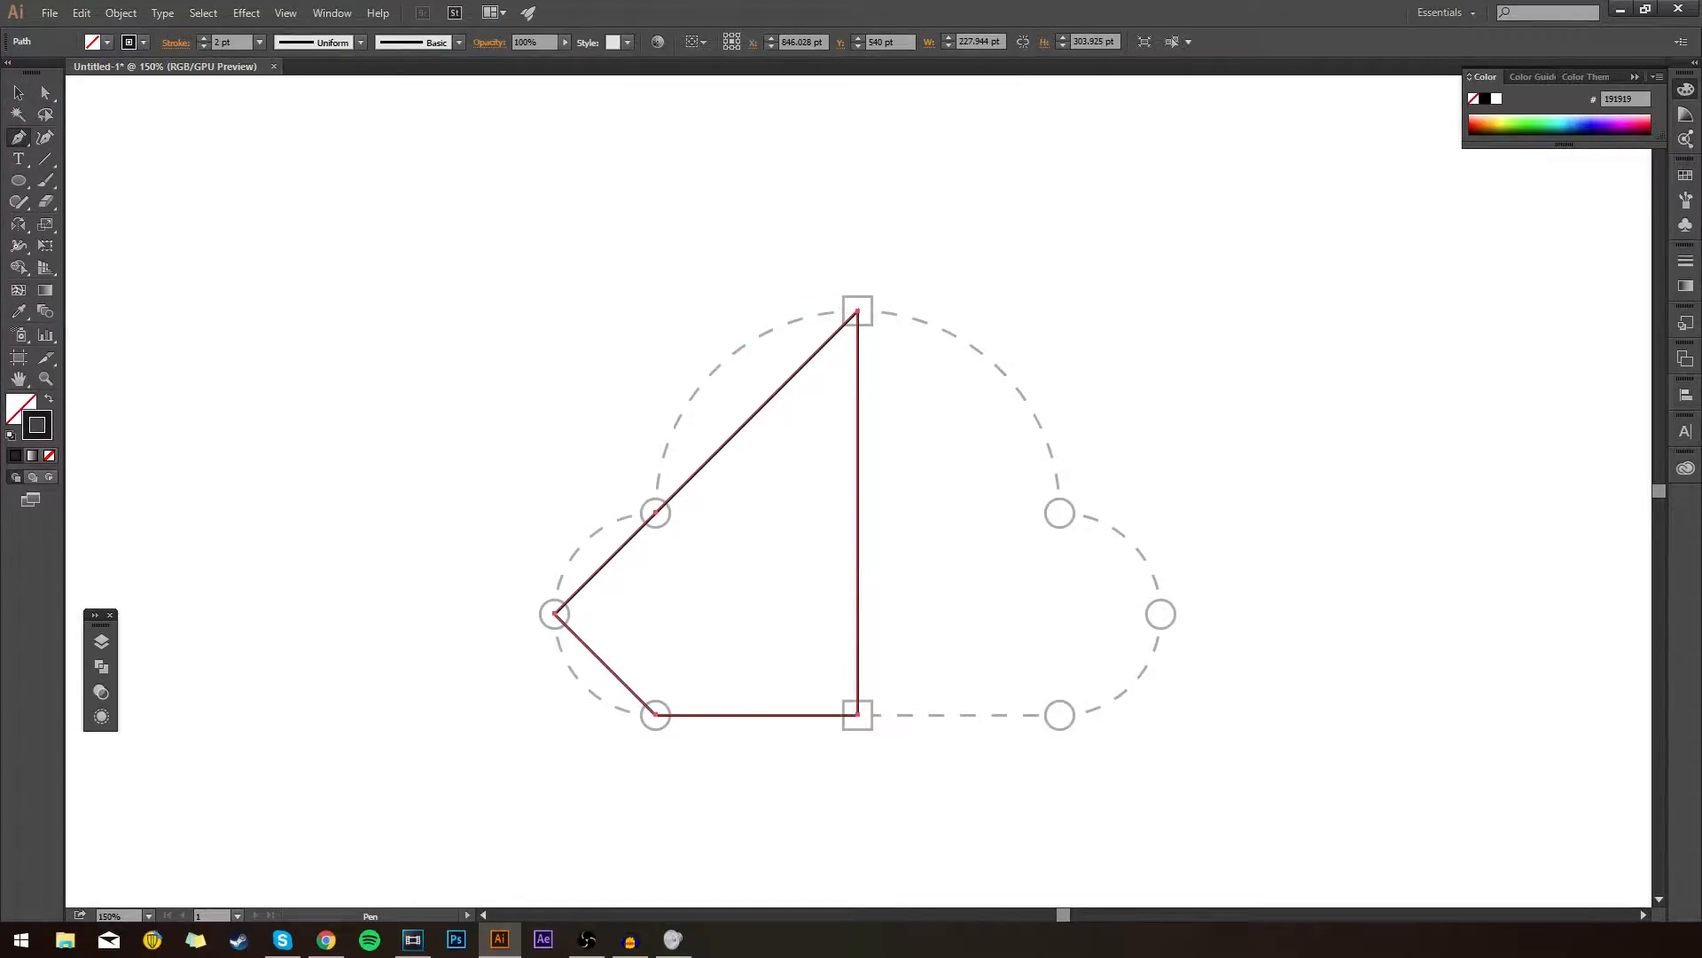
{"action": "left_click_drag", "start_coordinate": [858, 310], "coordinate": [653, 324]}
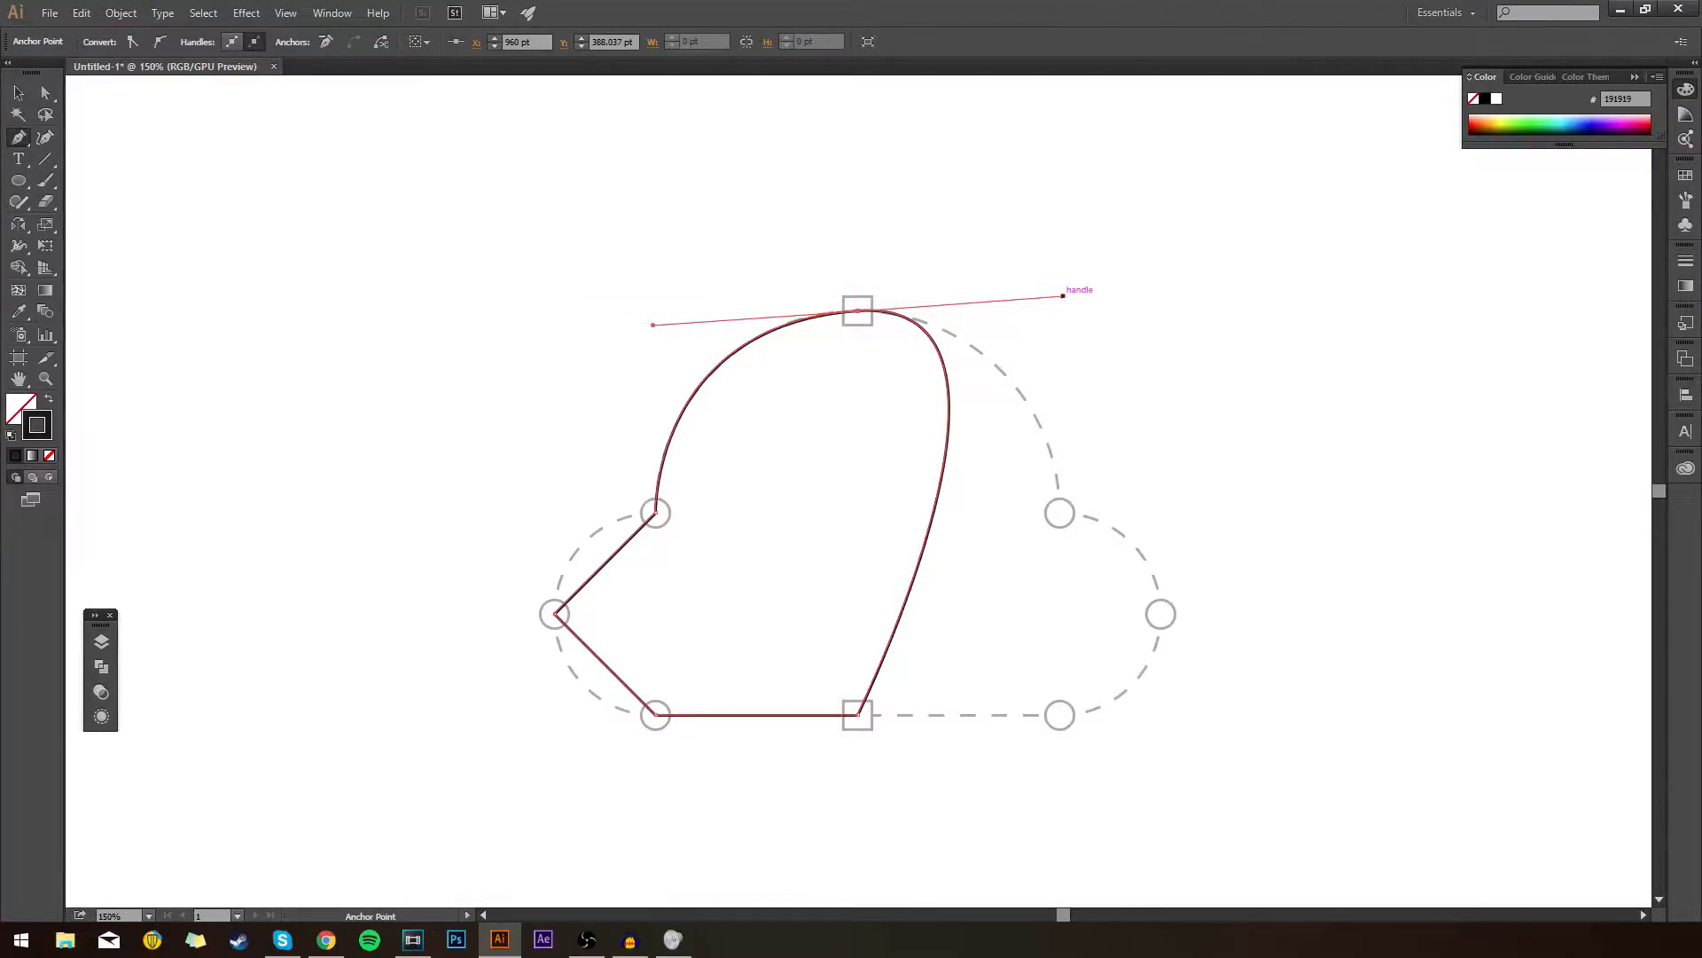
{"action": "left_click_drag", "start_coordinate": [1064, 295], "coordinate": [857, 310]}
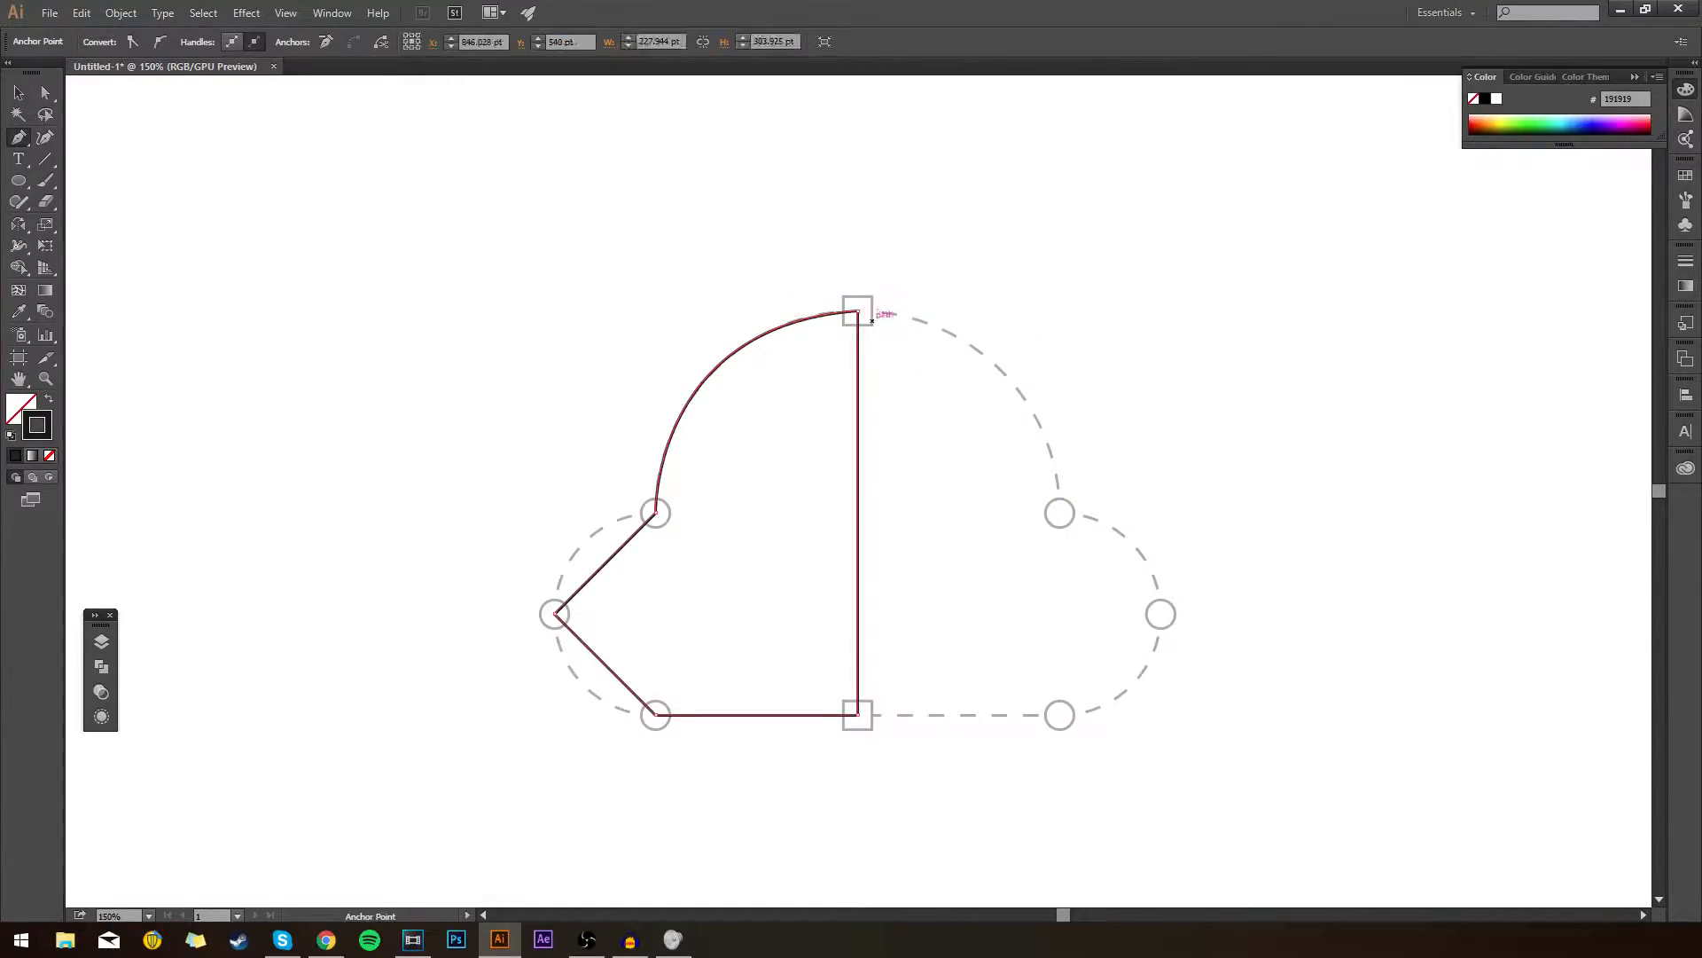
Curve the two left lobe segments to match the dashed guide, collapsing each anchor's unneeded opposite handle, and deselect the path.
{"action": "left_click_drag", "start_coordinate": [656, 518], "coordinate": [555, 517]}
{"action": "left_click_drag", "start_coordinate": [757, 507], "coordinate": [657, 513]}
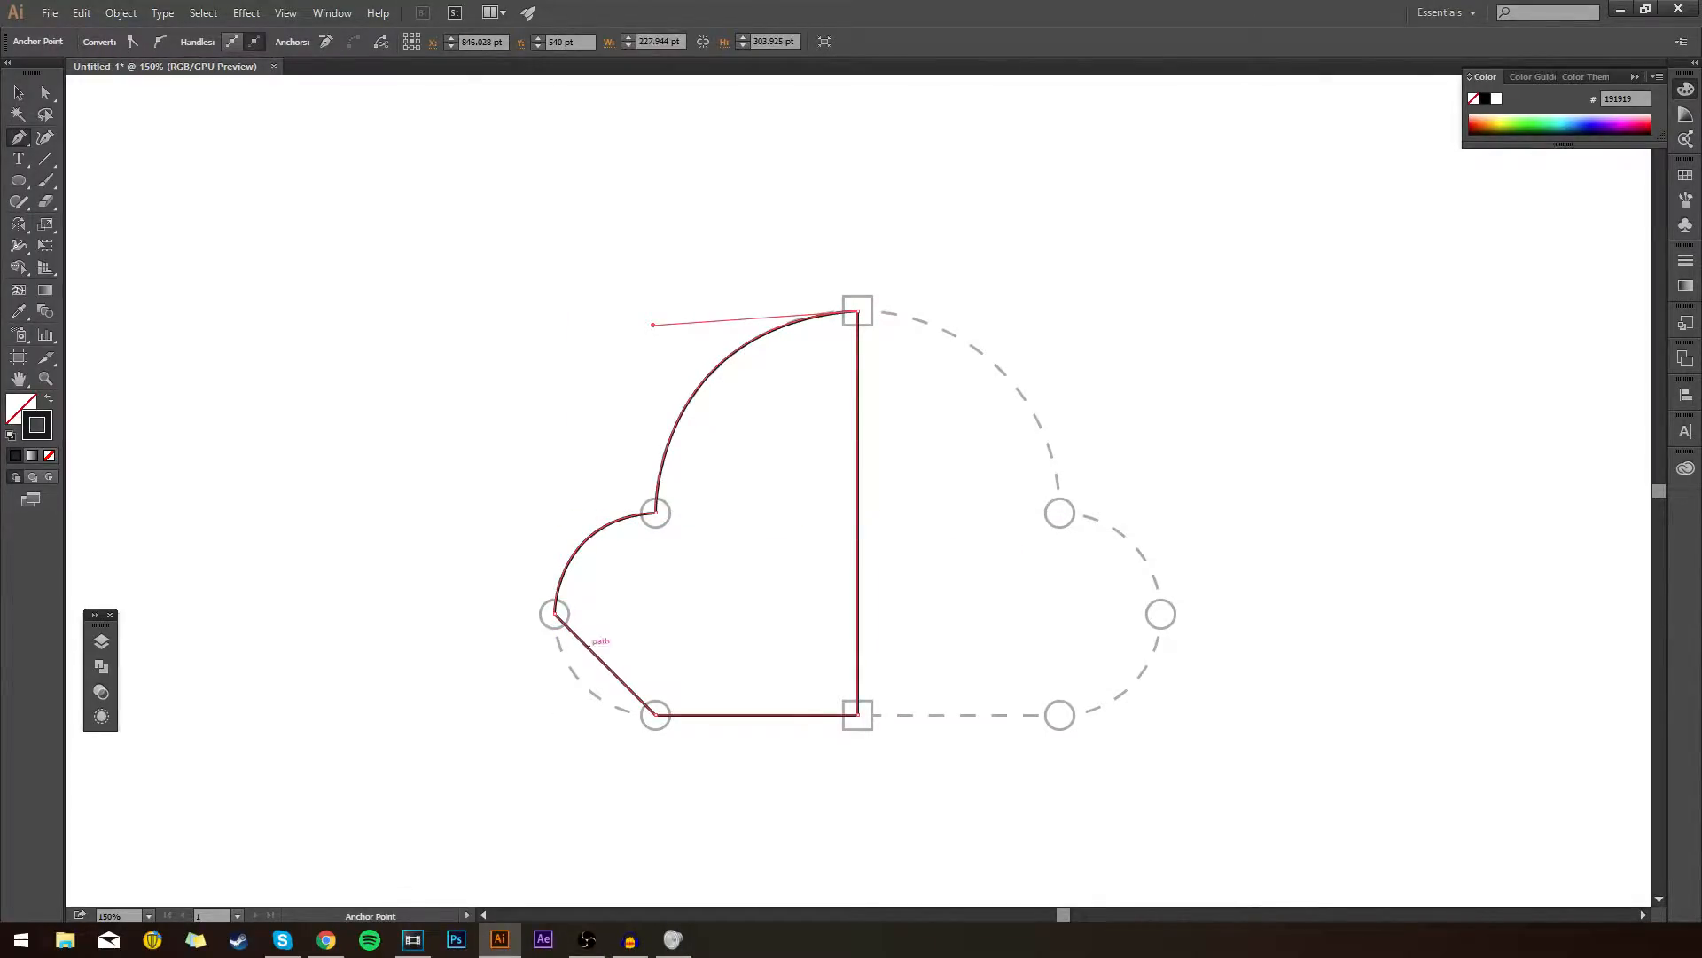
{"action": "left_click_drag", "start_coordinate": [555, 614], "coordinate": [559, 713]}
{"action": "left_click_drag", "start_coordinate": [550, 513], "coordinate": [555, 613]}
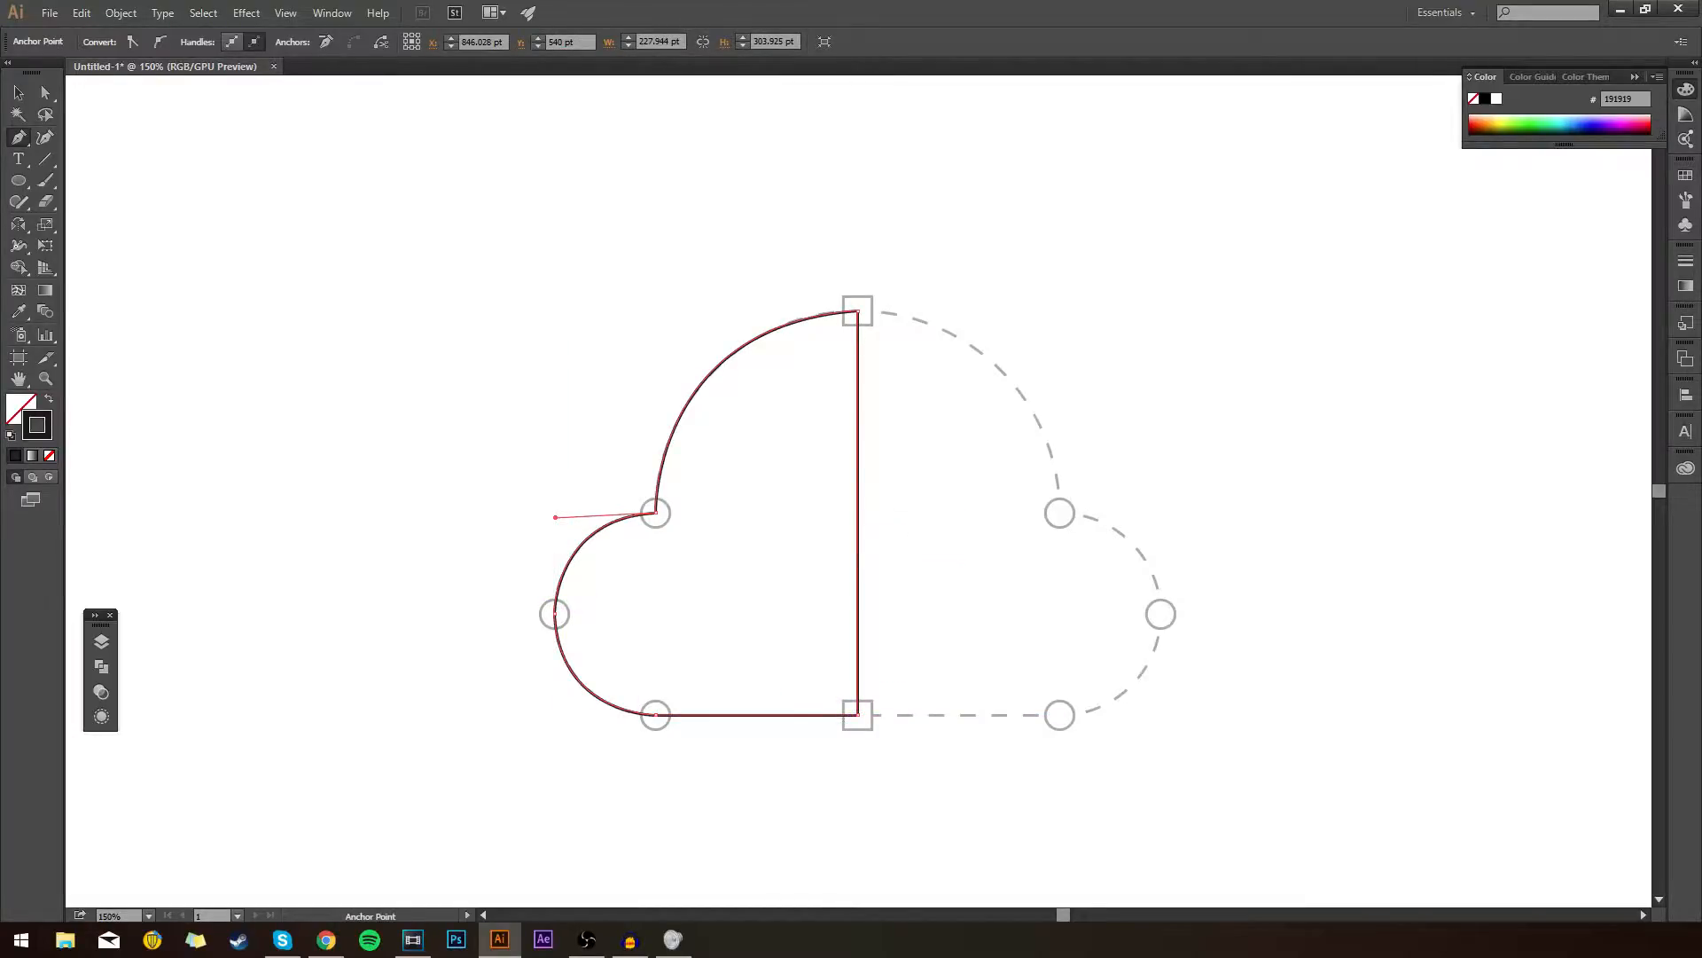
{"action": "left_click", "coordinate": [19, 93]}
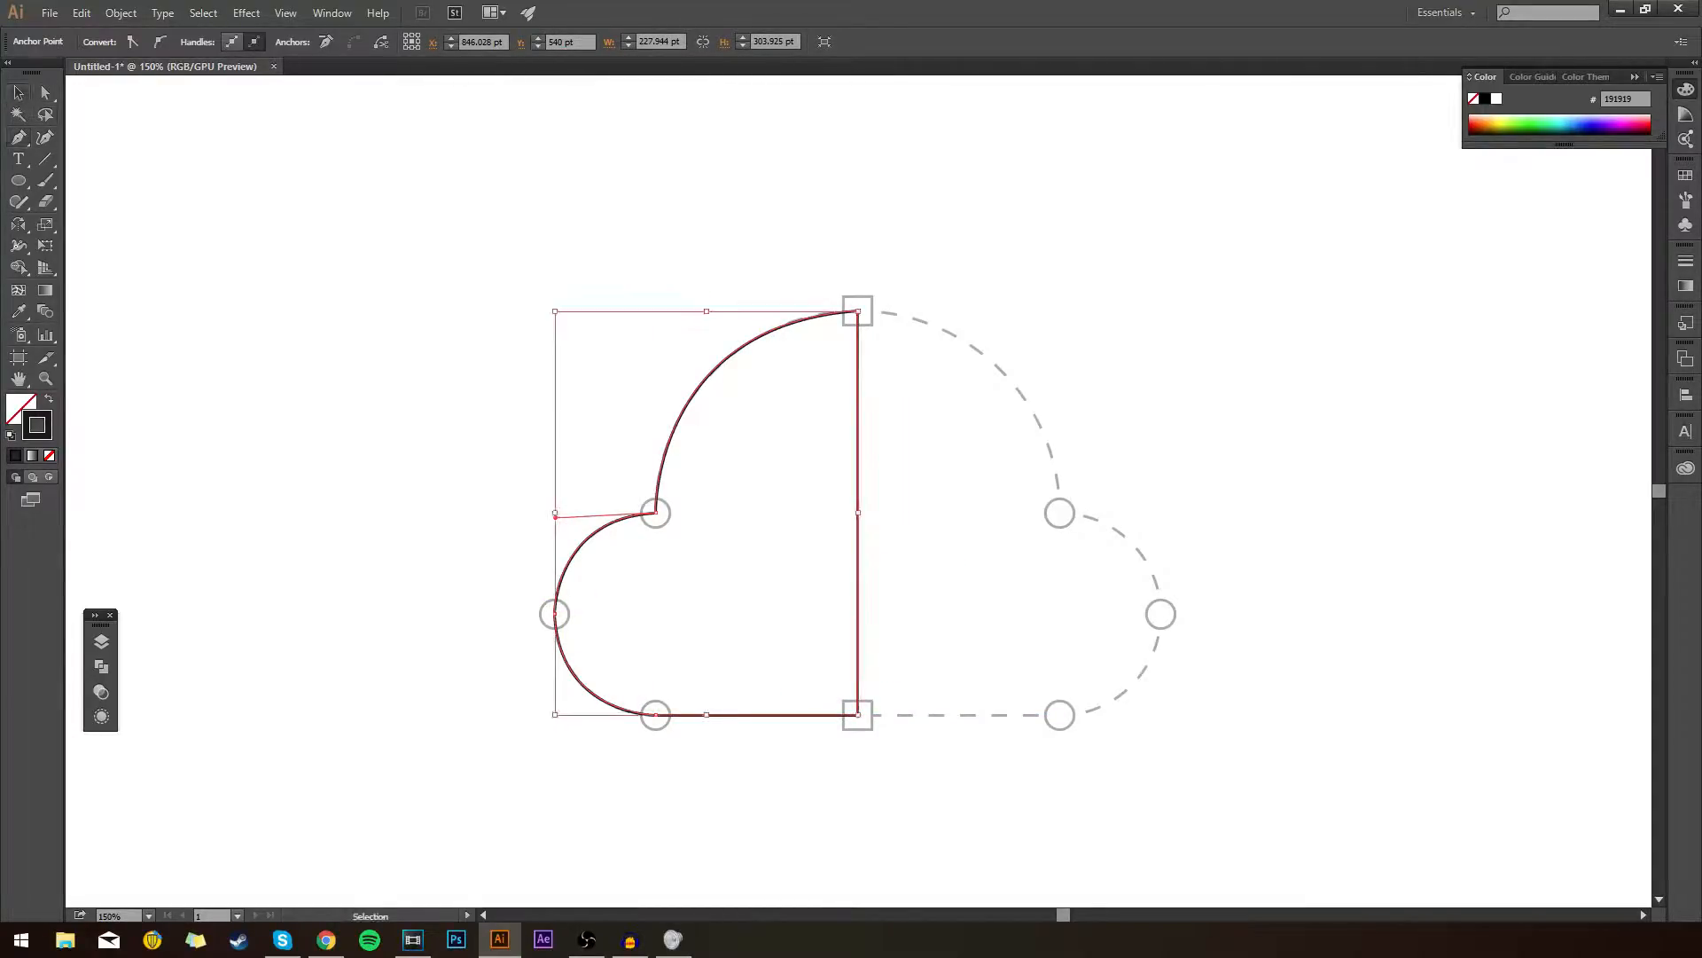
{"action": "left_click", "coordinate": [266, 213]}
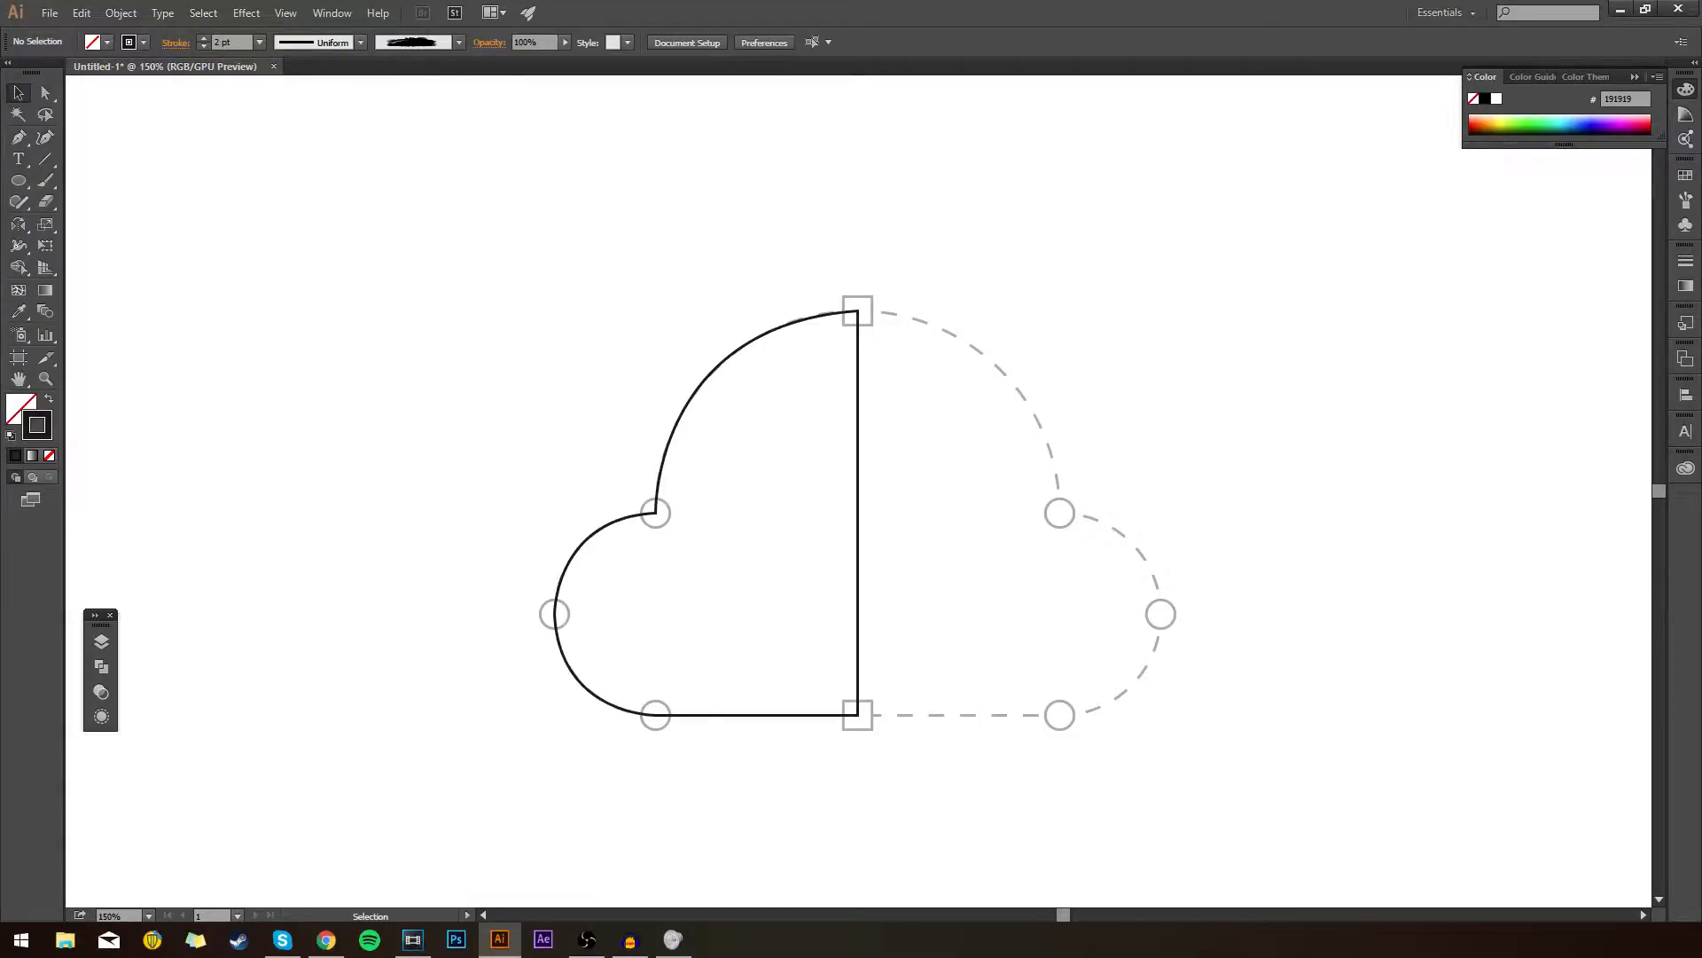
{"action": "left_click_drag", "start_coordinate": [981, 162], "coordinate": [506, 782]}
{"action": "key", "text": "ctrl+shift+a"}
{"action": "left_click_drag", "start_coordinate": [563, 705], "coordinate": [1008, 202]}
{"action": "left_click", "coordinate": [1009, 203]}
Draw an open zigzag Pen path of seven straight segments in the empty area to the upper right of the cloud.
{"action": "key", "text": "p"}
{"action": "left_click", "coordinate": [1081, 320]}
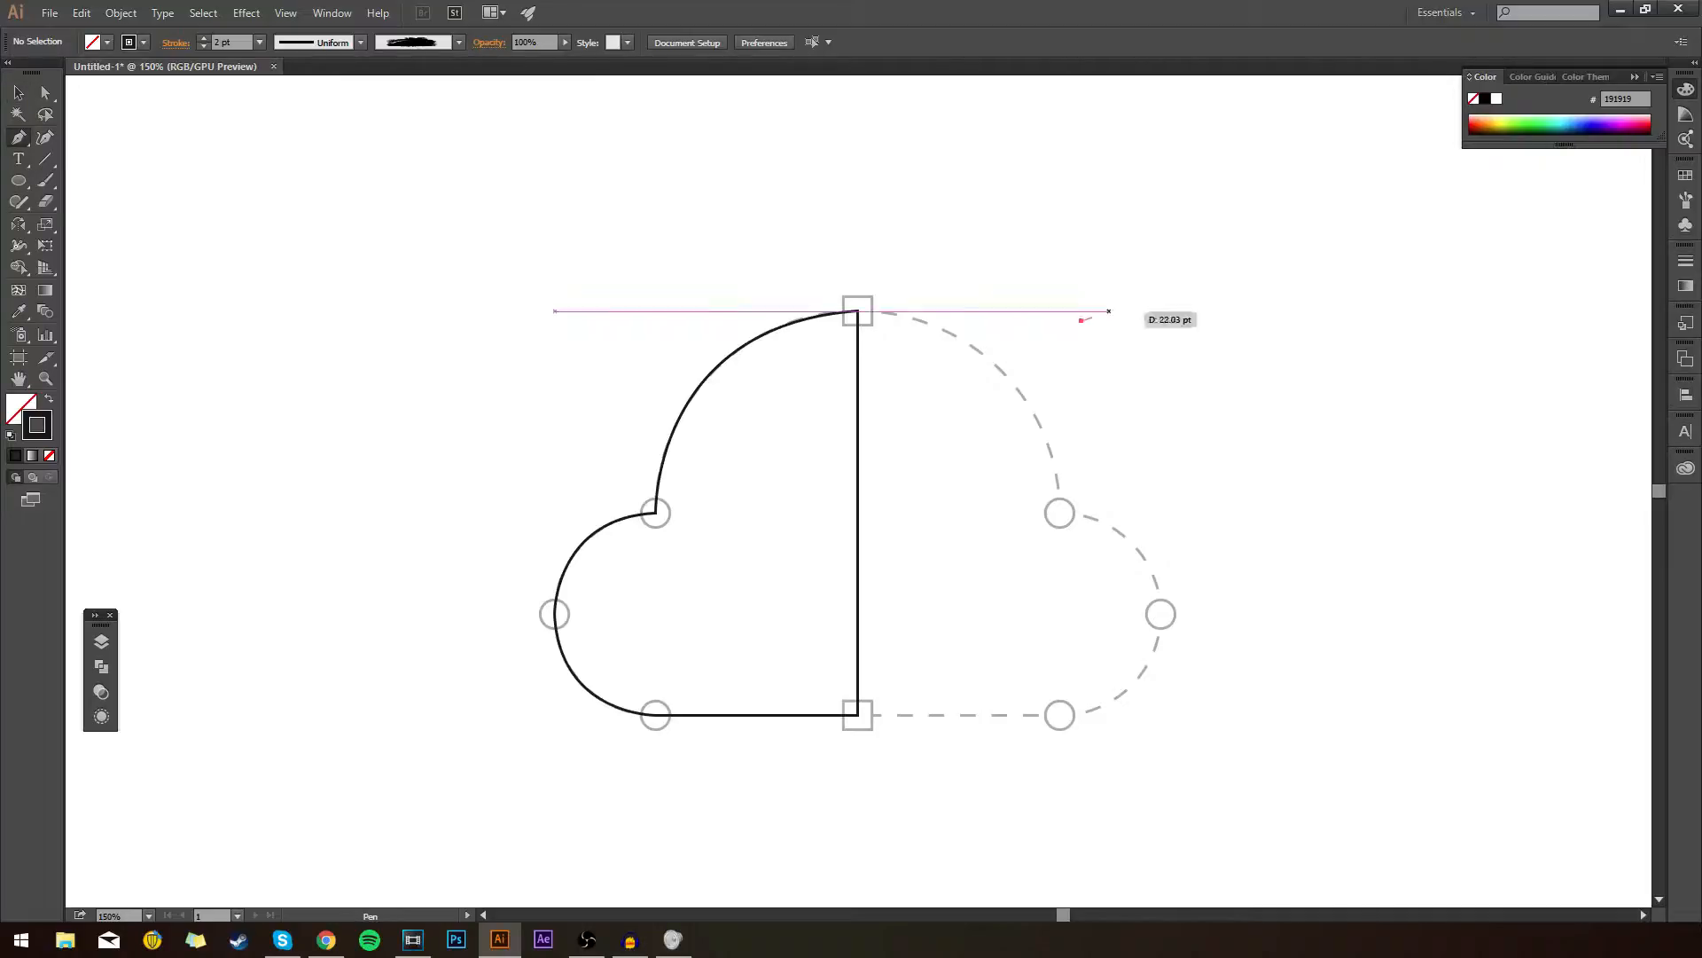
{"action": "left_click", "coordinate": [1154, 296]}
{"action": "left_click", "coordinate": [1185, 374]}
{"action": "left_click", "coordinate": [1240, 345]}
{"action": "left_click", "coordinate": [1264, 356]}
{"action": "left_click", "coordinate": [1257, 421]}
{"action": "left_click", "coordinate": [1262, 455]}
{"action": "left_click", "coordinate": [1308, 458]}
Move the zigzag's middle peak anchor upward with Direct Selection and delete the entire zigzag path.
{"action": "left_click", "coordinate": [45, 93]}
{"action": "left_click", "coordinate": [266, 181]}
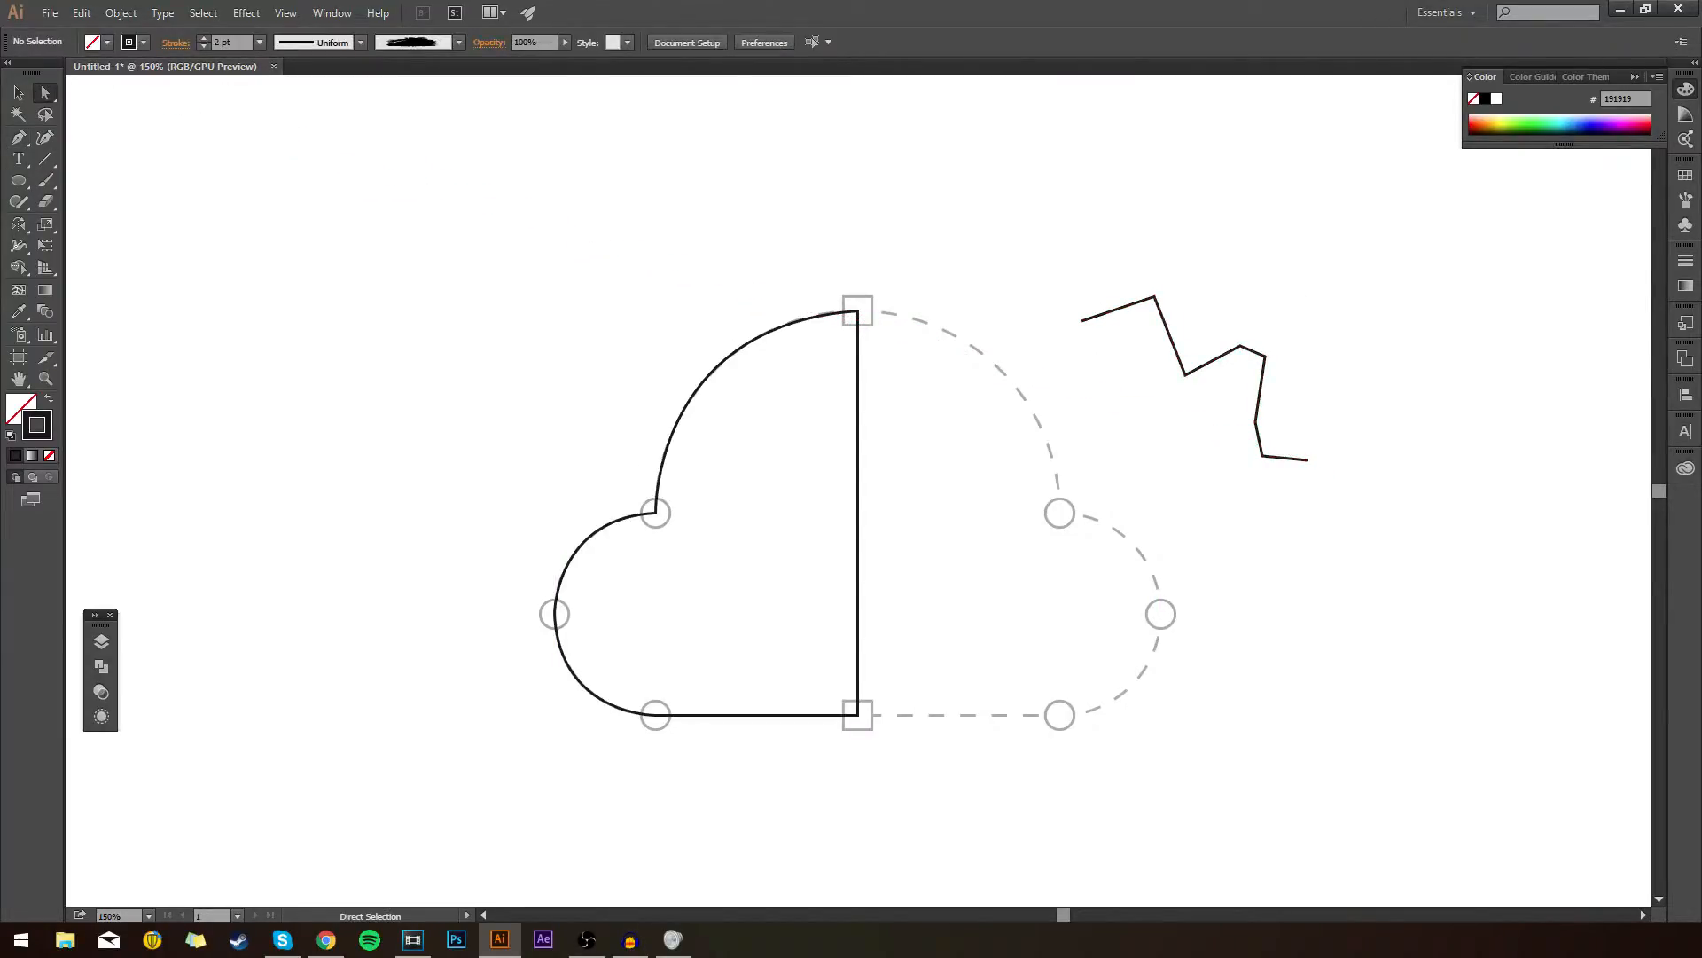
{"action": "left_click_drag", "start_coordinate": [1240, 345], "coordinate": [1230, 247]}
{"action": "left_click", "coordinate": [1234, 248]}
{"action": "left_click_drag", "start_coordinate": [1117, 215], "coordinate": [1444, 516]}
{"action": "key", "text": "Delete"}
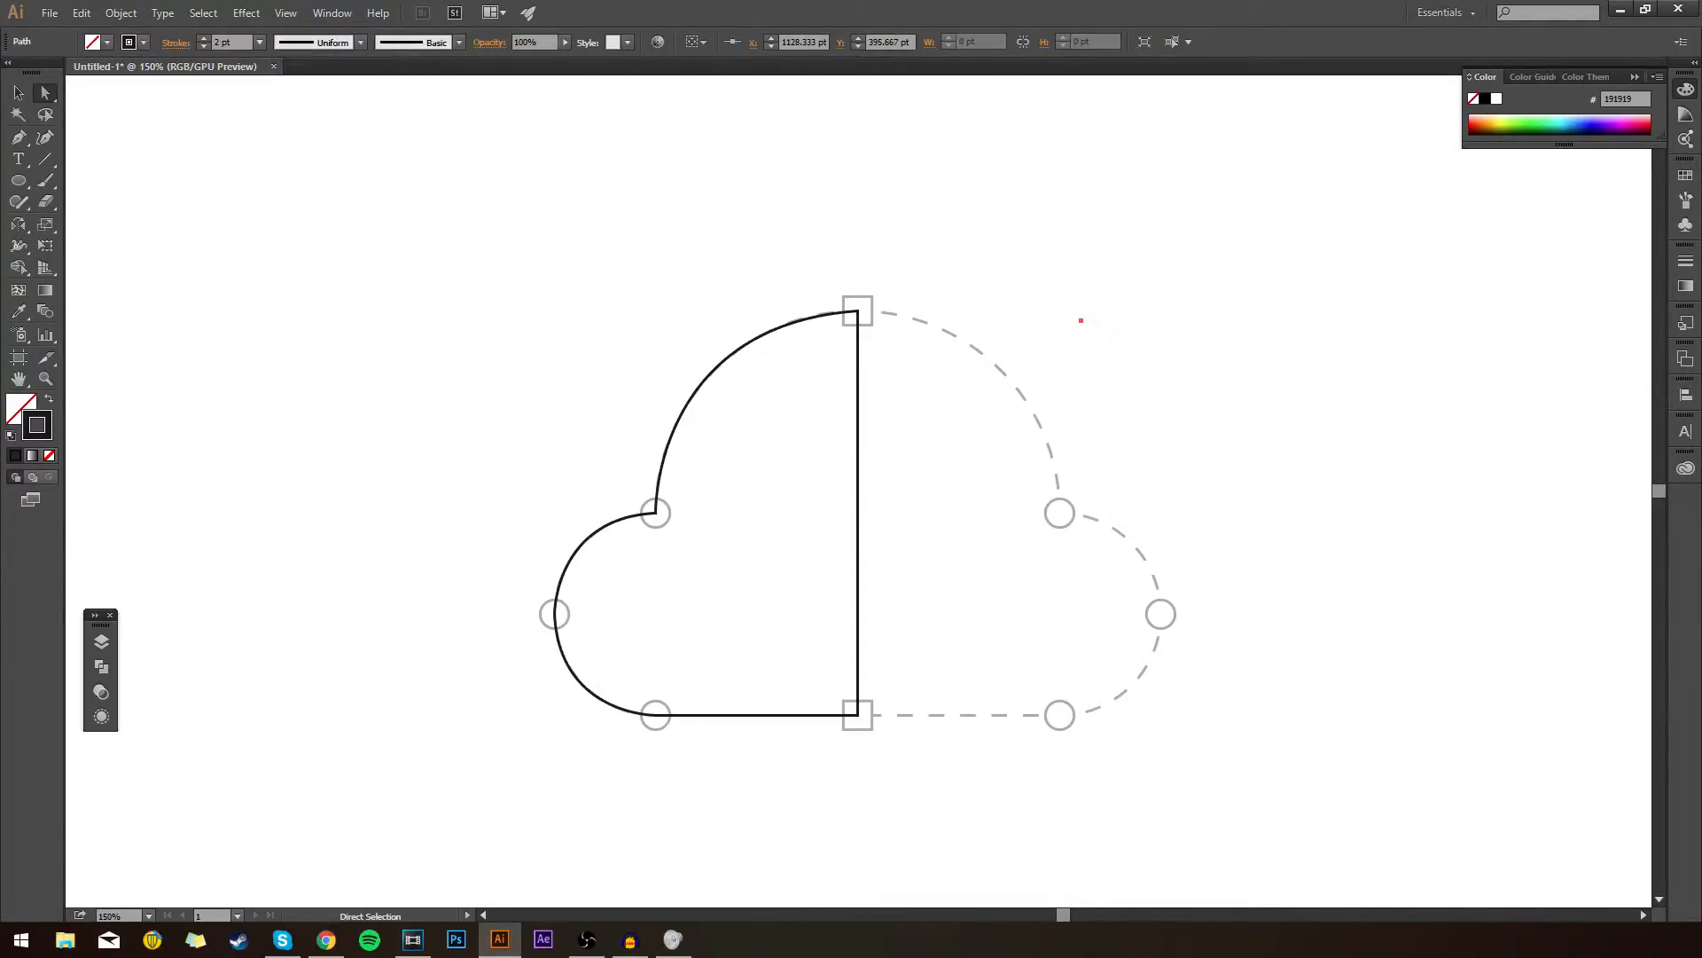
{"action": "key", "text": "Delete"}
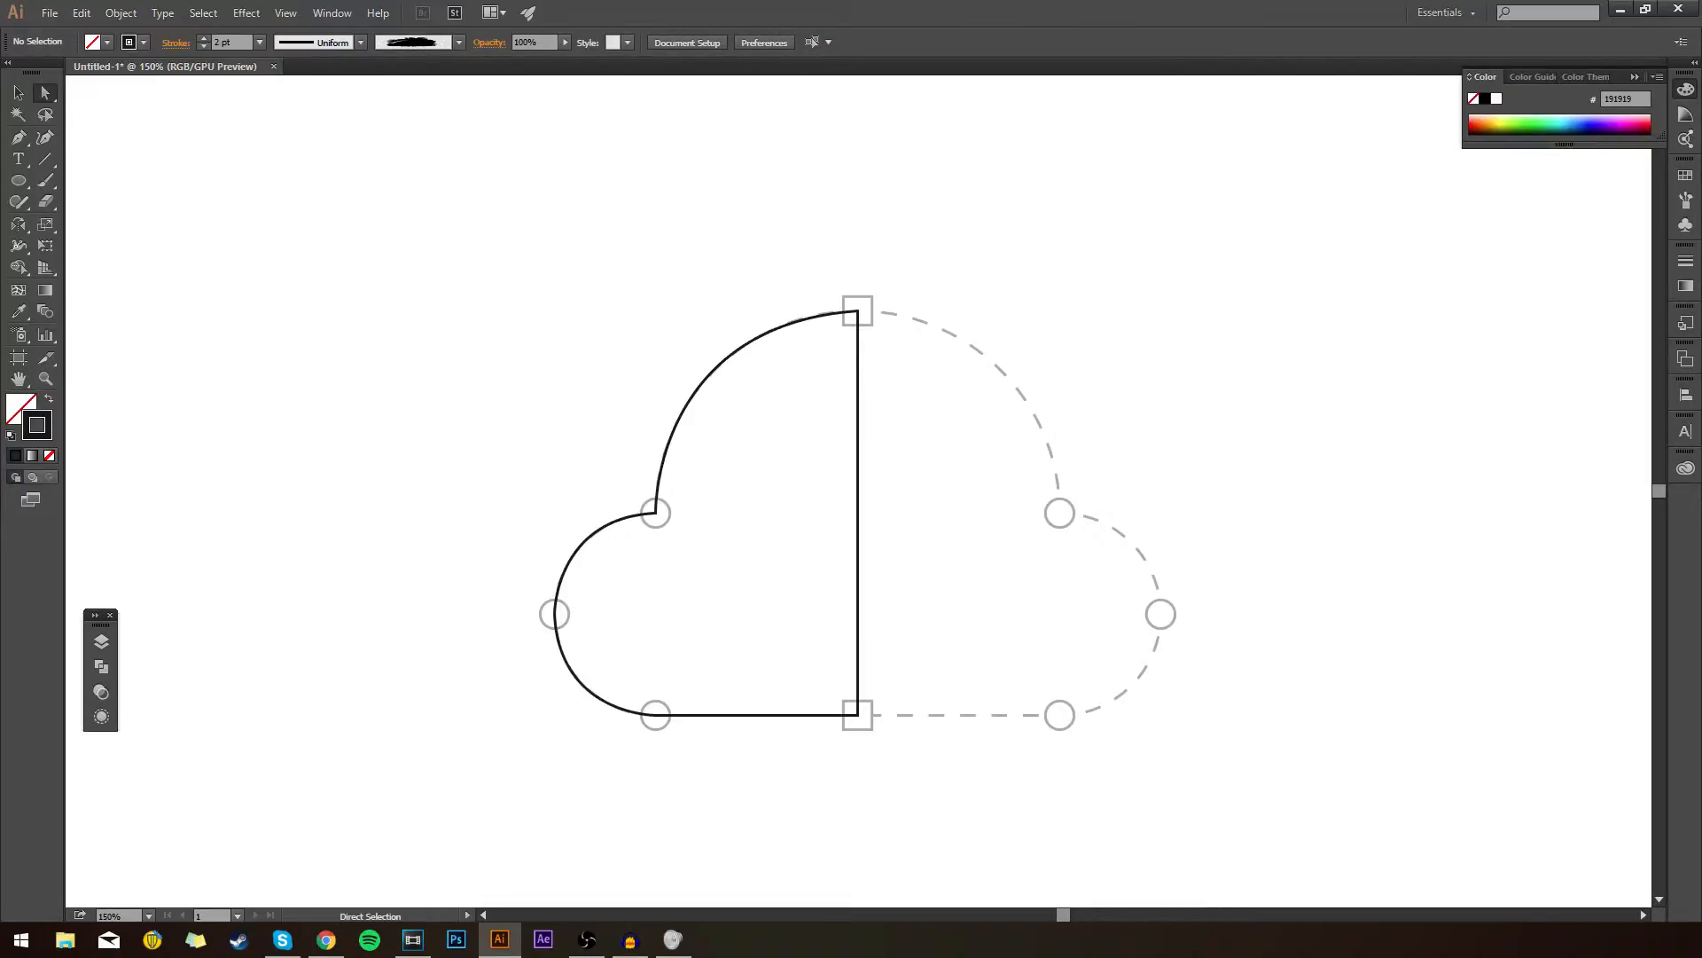
Swap the half-cloud's fill and stroke to give it a solid 191919 fill without a stroke.
{"action": "key", "text": "v"}
{"action": "left_click", "coordinate": [857, 612]}
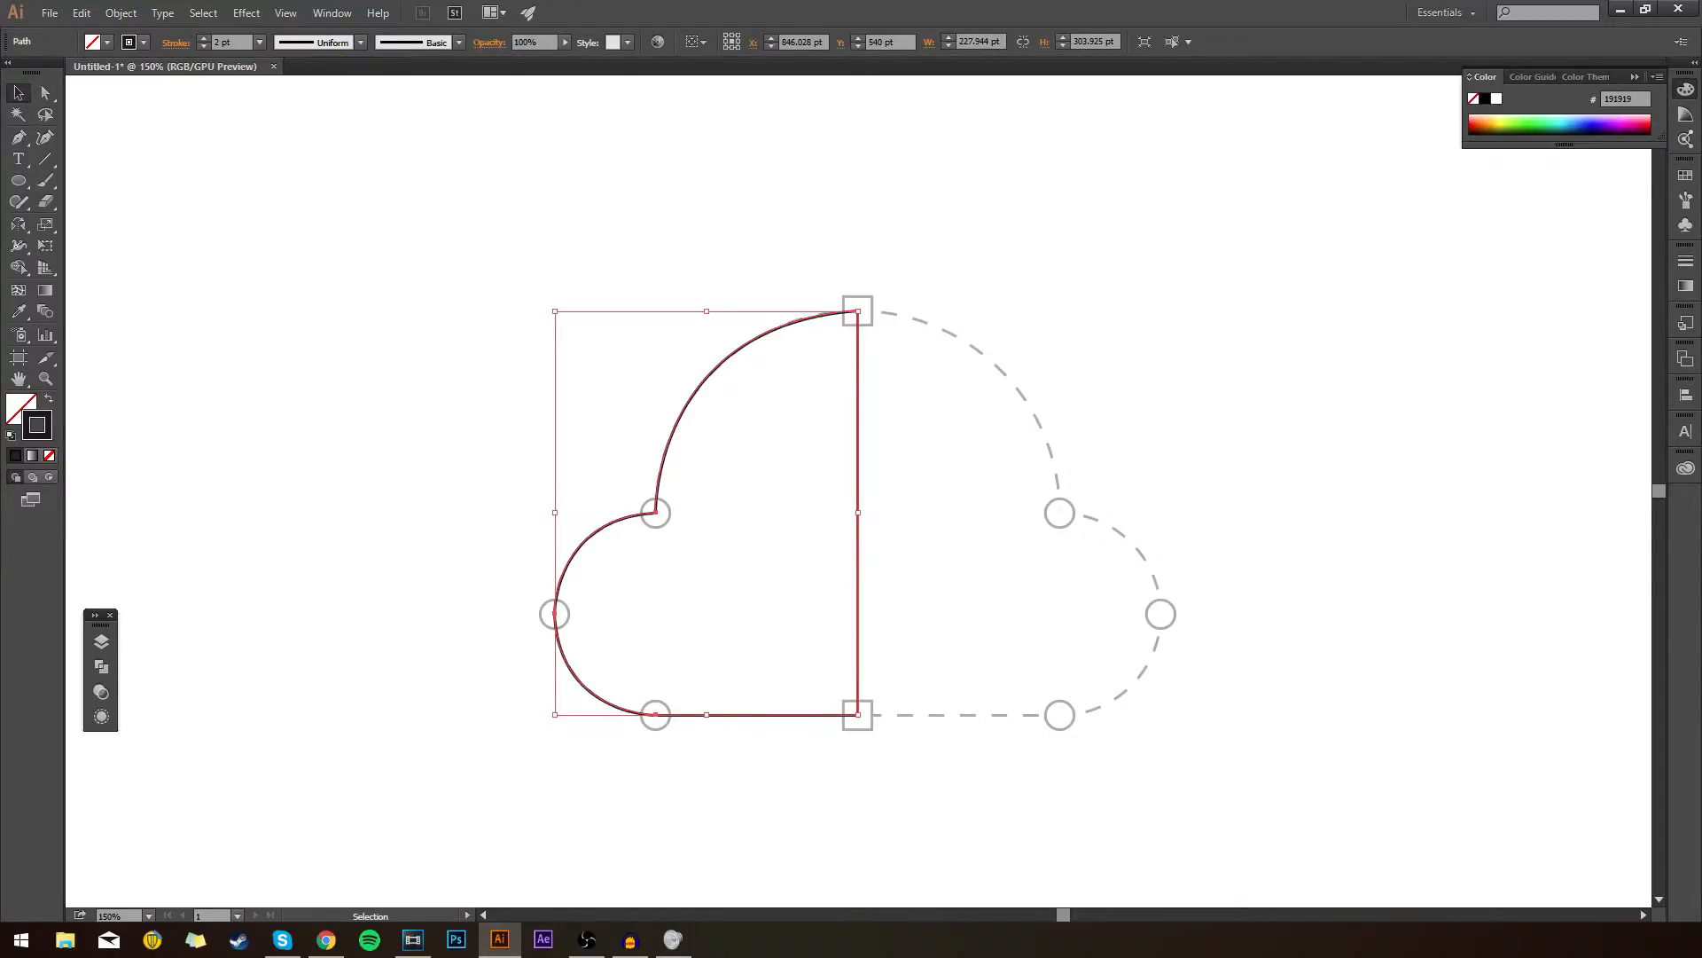
{"action": "left_click", "coordinate": [48, 398]}
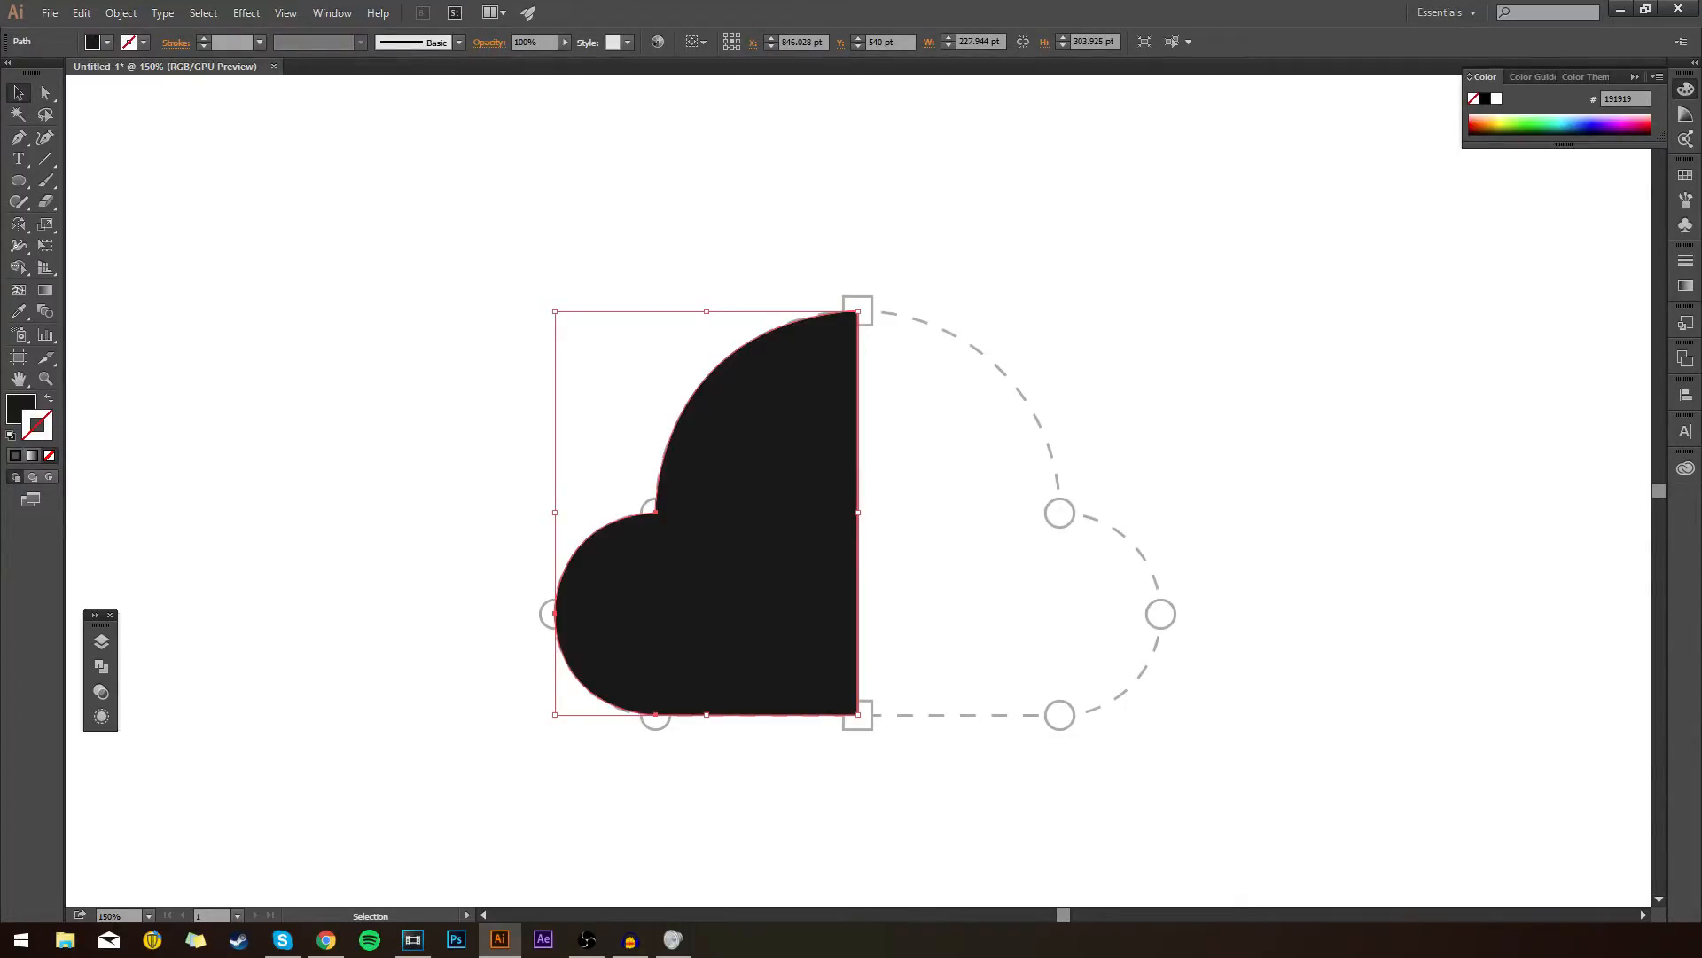
Reflect a copy of the half-cloud pasted in front across the vertical axis and place it flush over the guide's right half.
{"action": "key", "text": "a"}
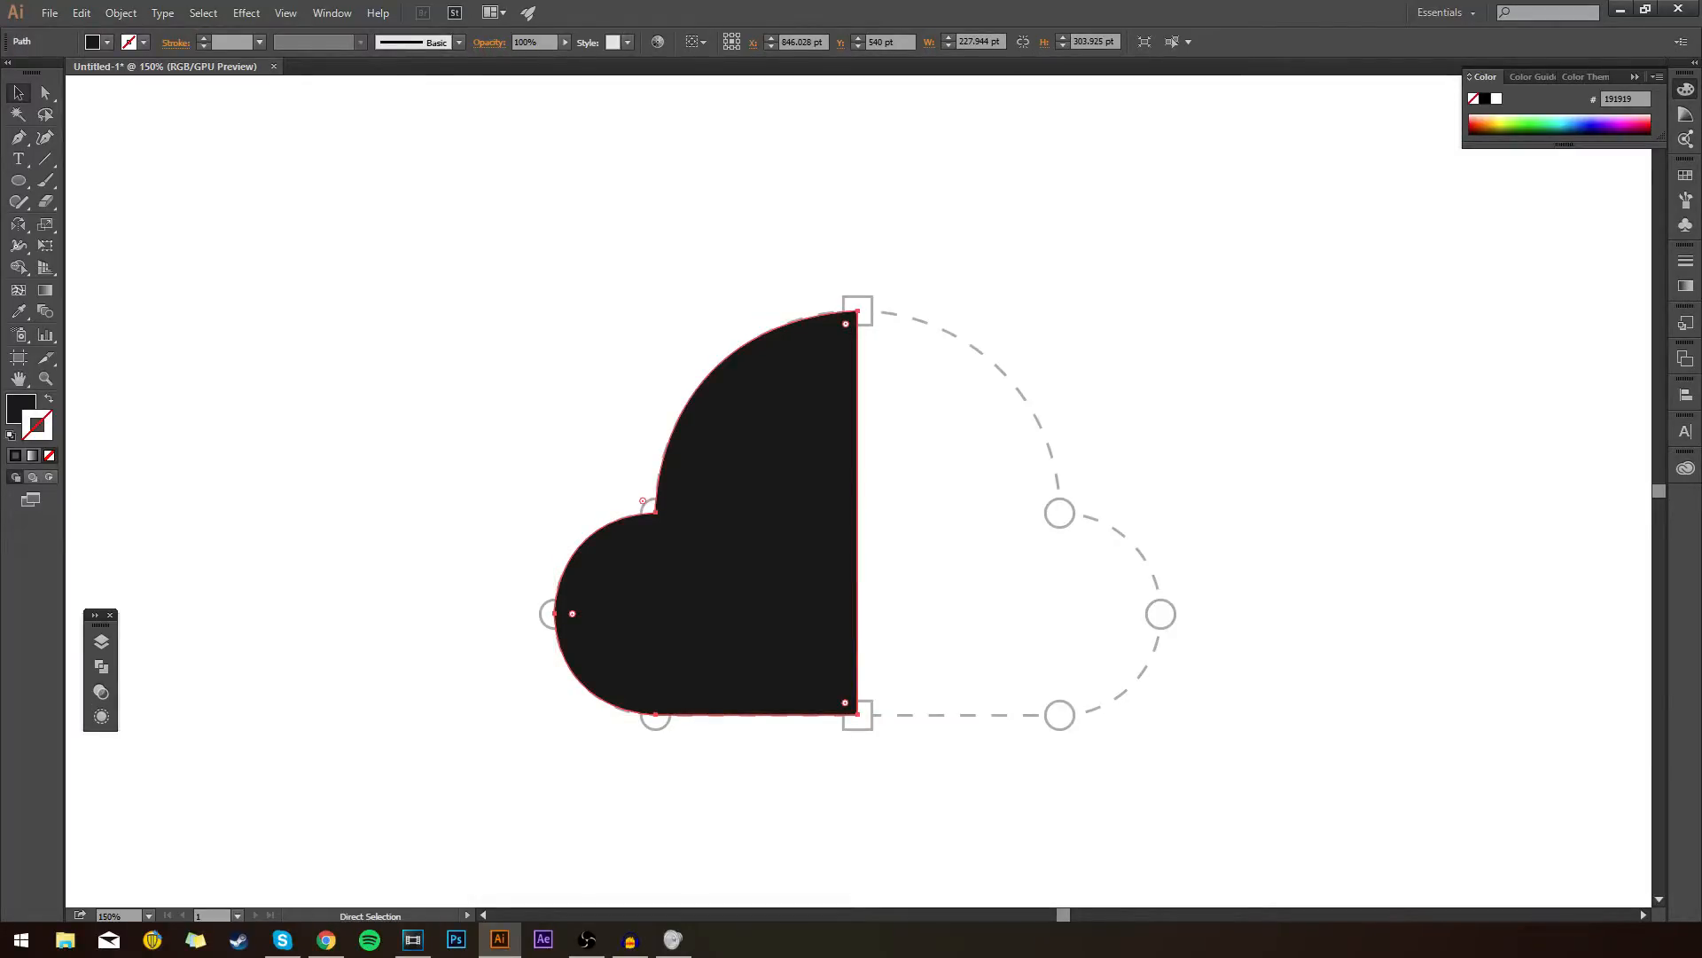
{"action": "key", "text": "v"}
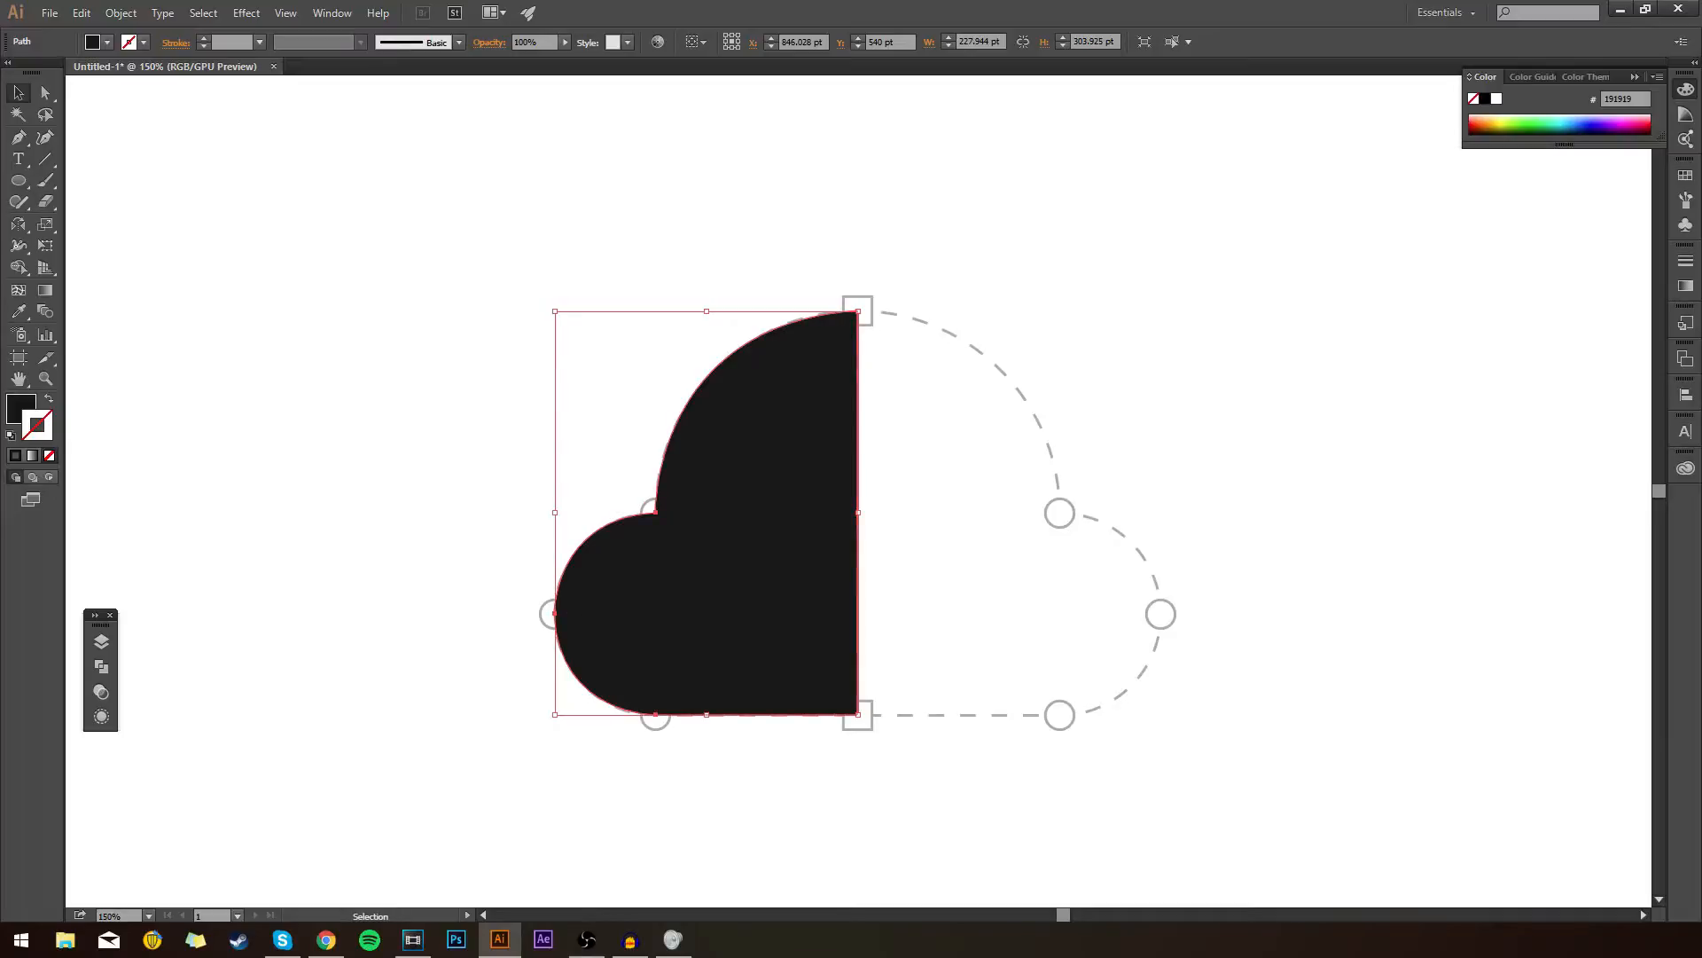
{"action": "right_click", "coordinate": [778, 477]}
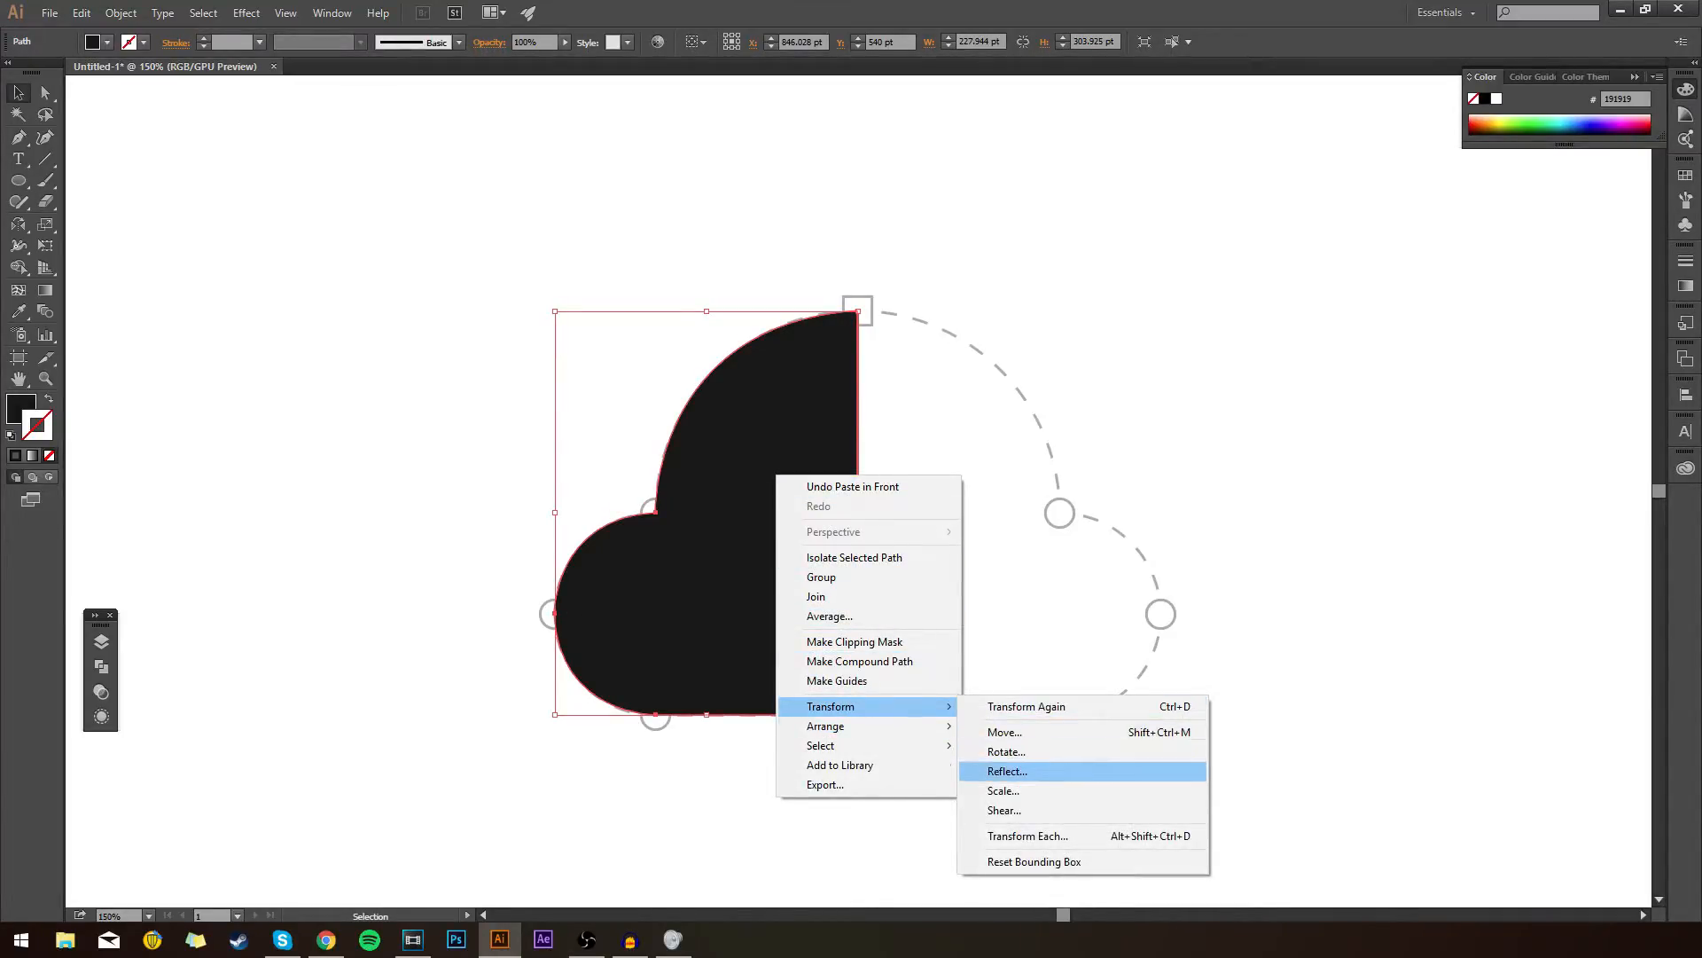
{"action": "left_click", "coordinate": [1007, 770]}
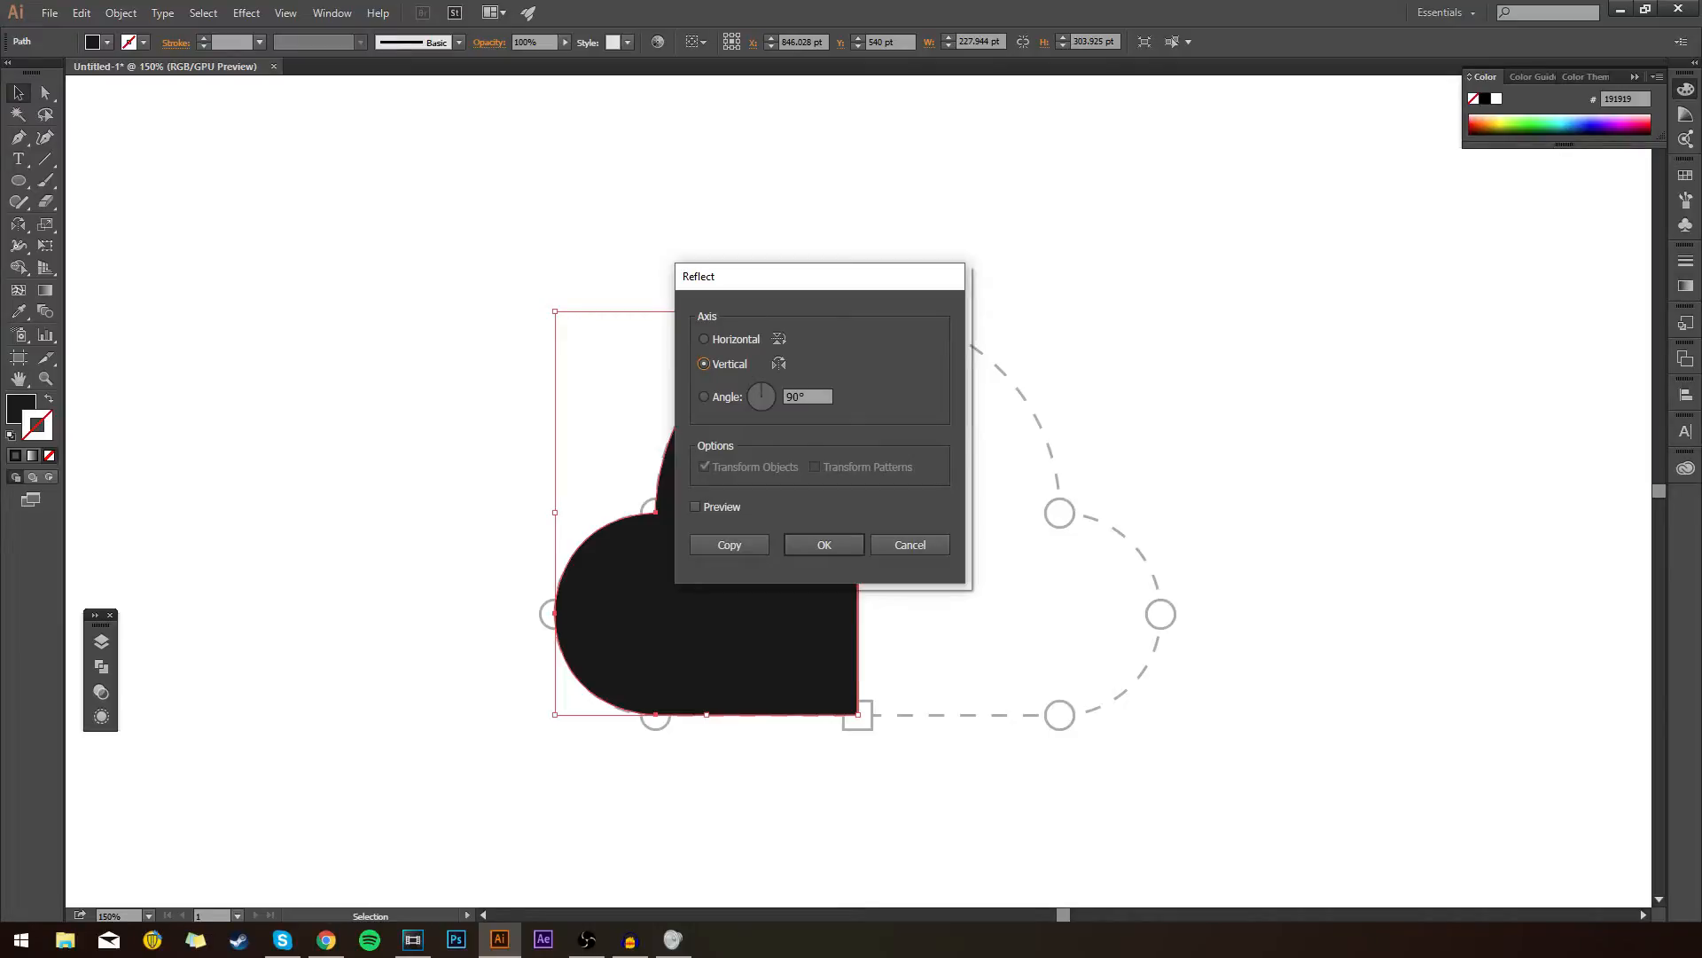
{"action": "left_click", "coordinate": [824, 545]}
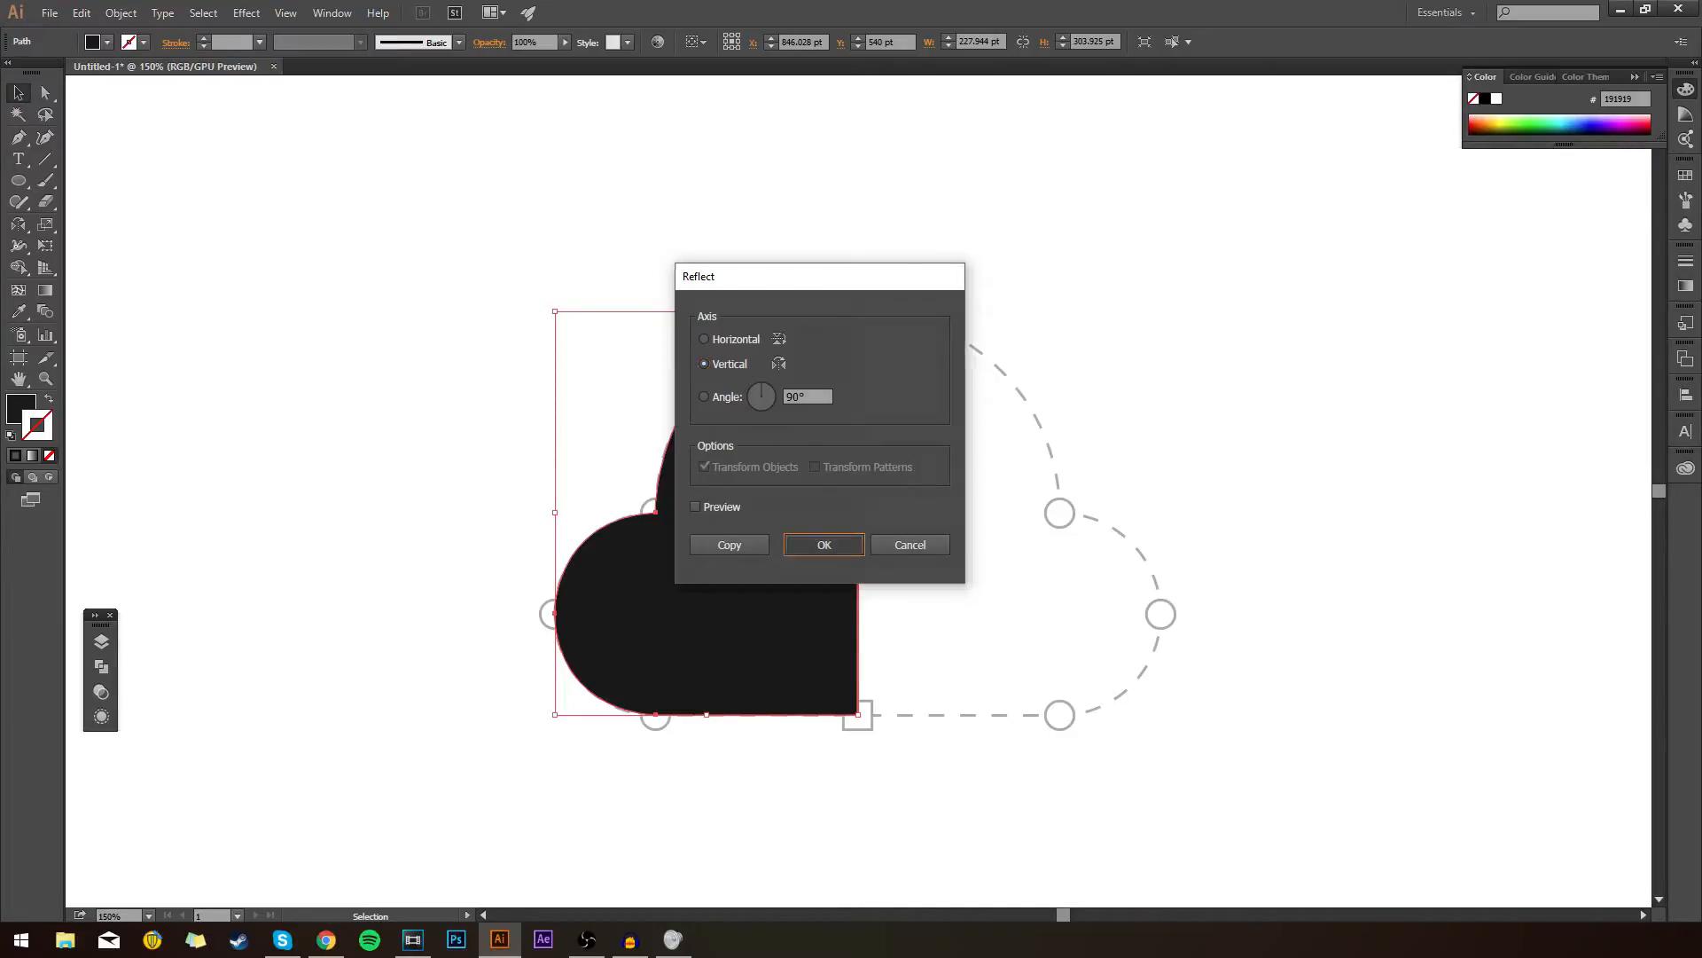
{"action": "left_click_drag", "start_coordinate": [629, 563], "coordinate": [932, 568]}
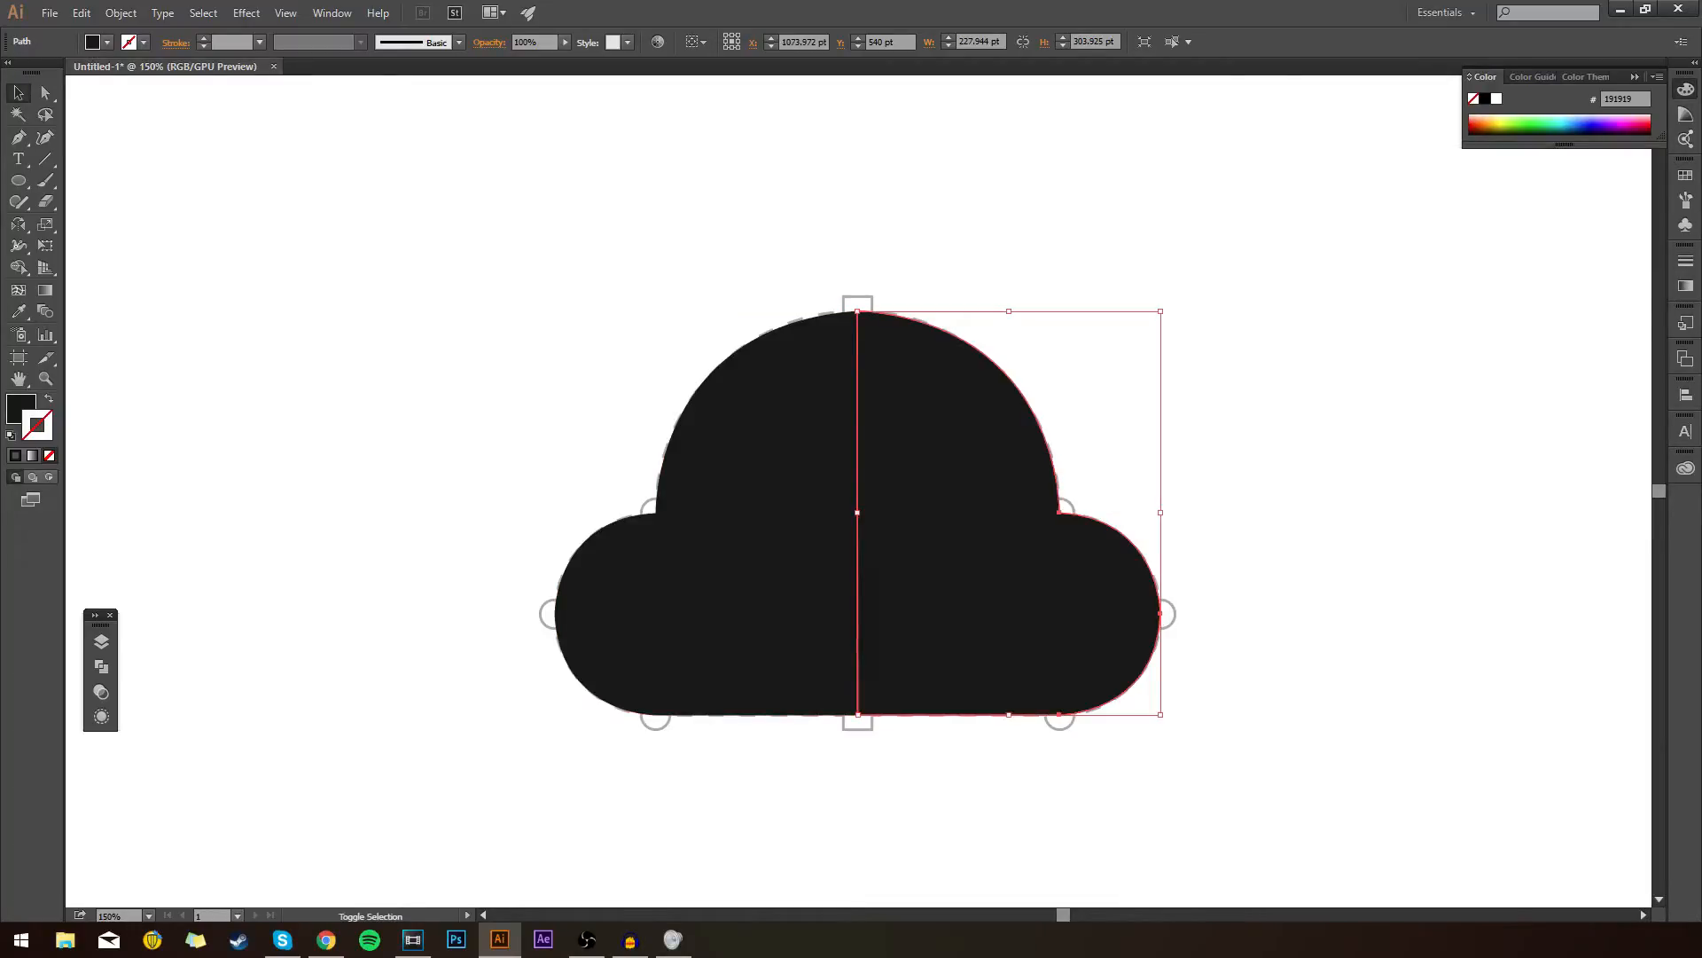
{"action": "key", "text": "ctrl+shift+a"}
Select both cloud halves and merge them into one shape with the Pathfinder's Unite mode.
{"action": "left_click_drag", "start_coordinate": [1205, 255], "coordinate": [422, 681]}
{"action": "left_click", "coordinate": [101, 641]}
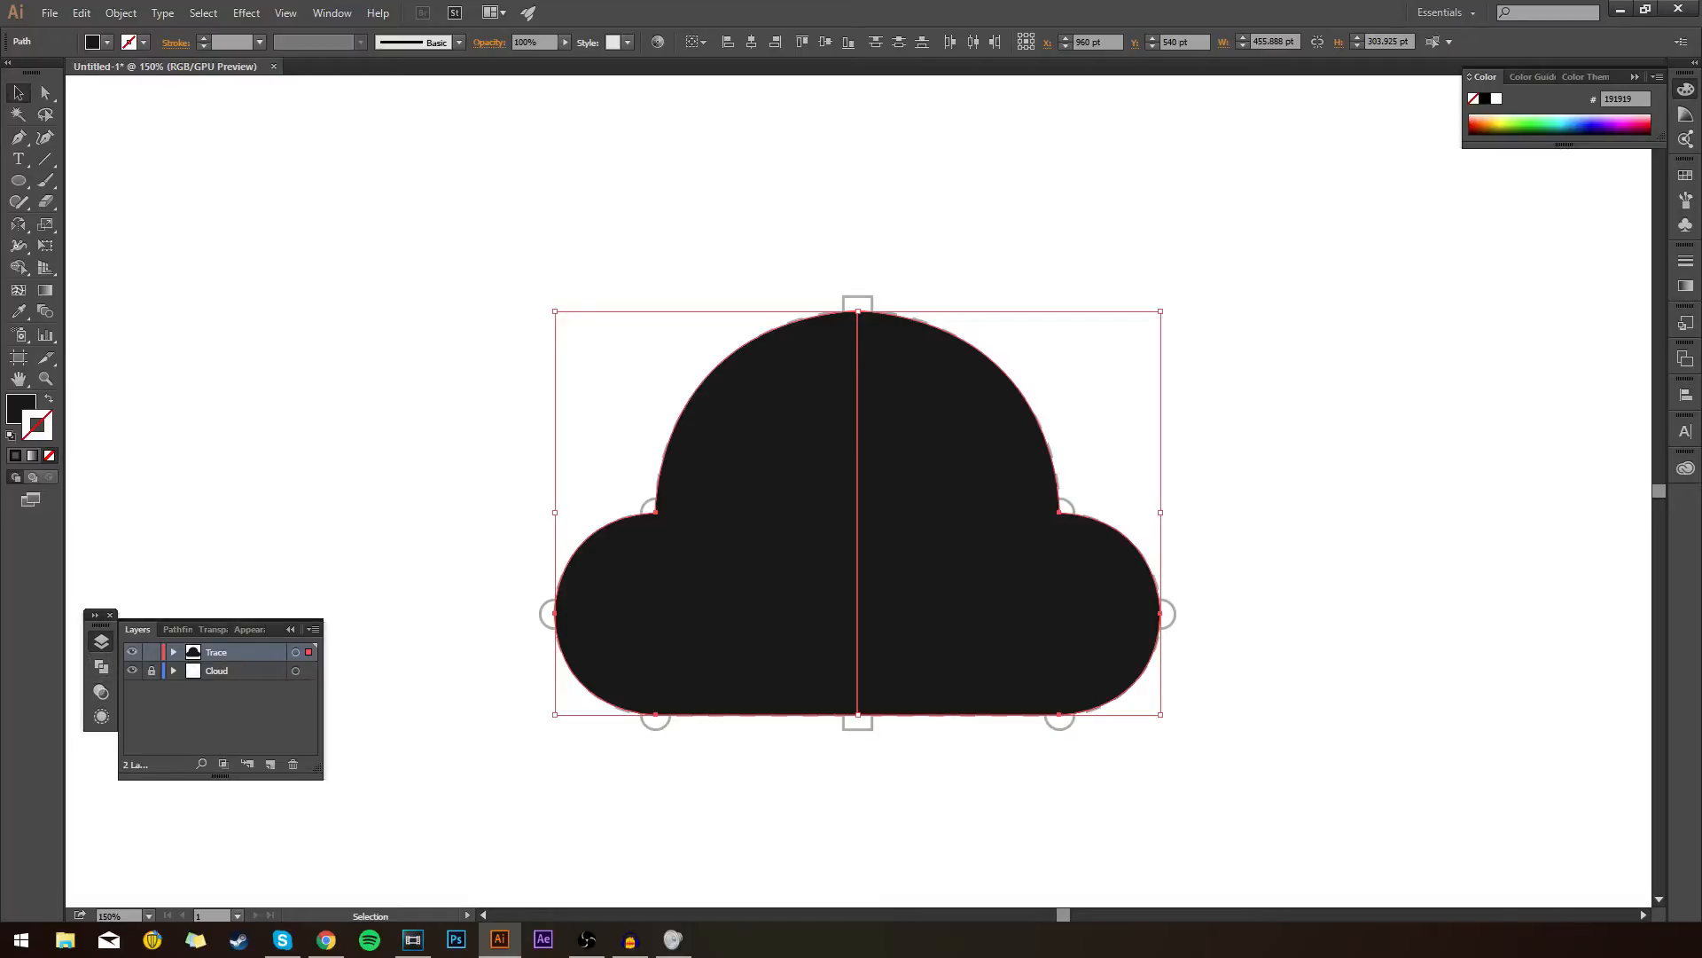
{"action": "left_click", "coordinate": [332, 12]}
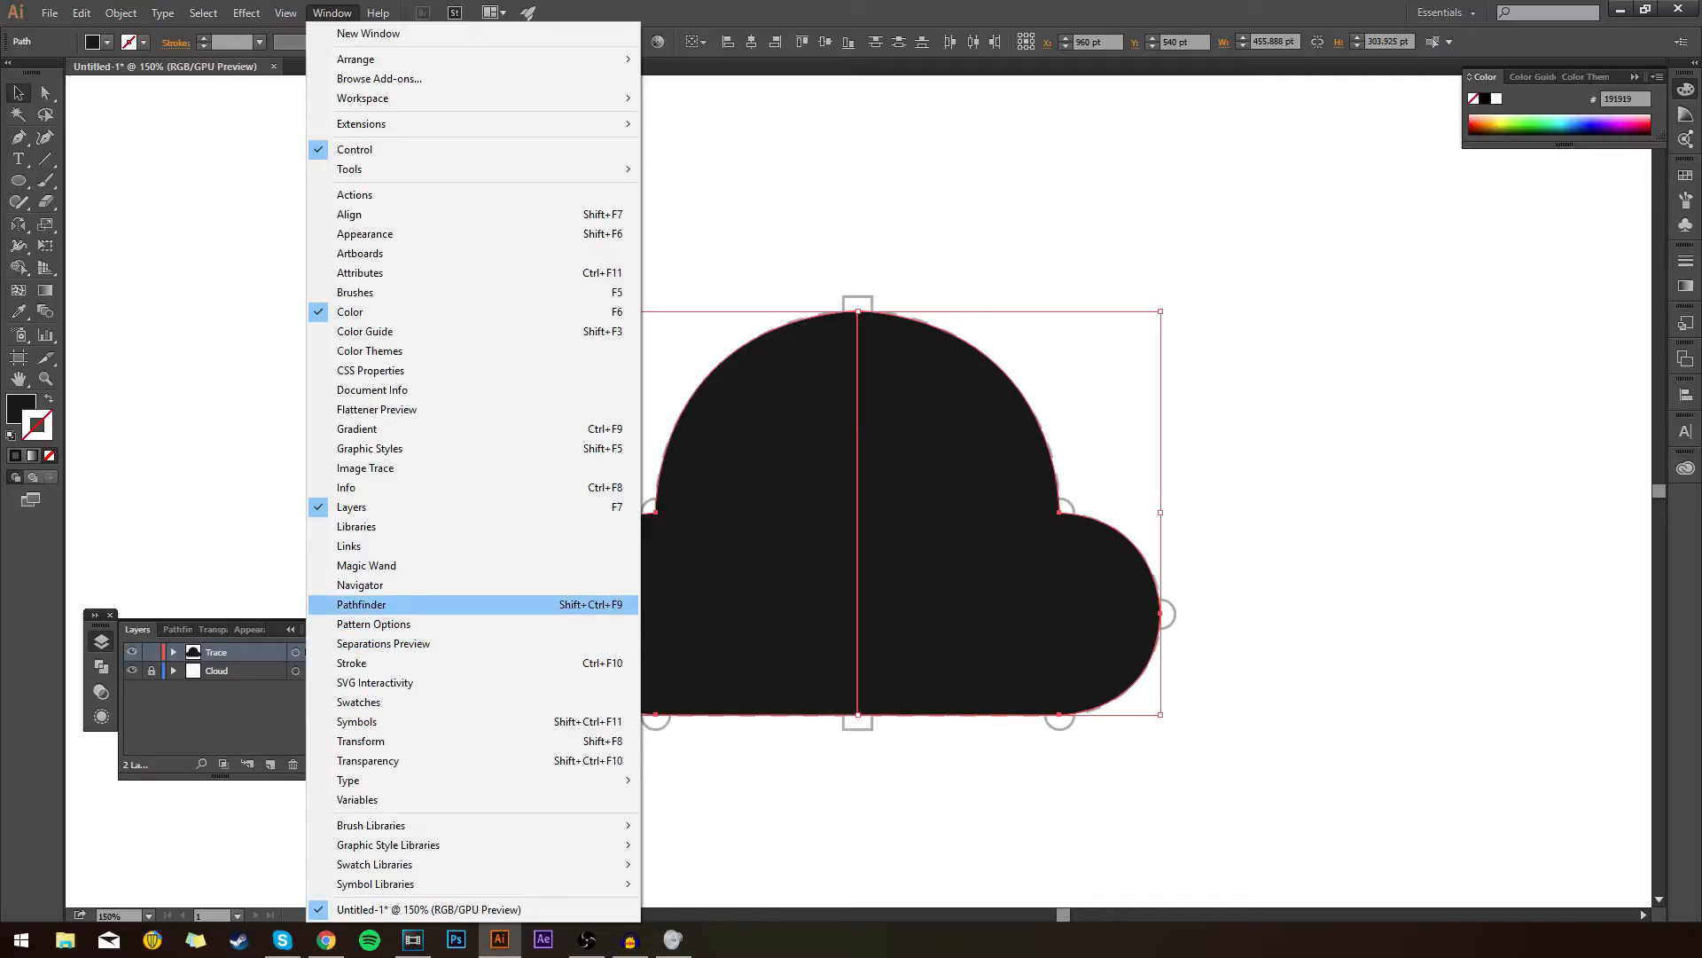
{"action": "left_click", "coordinate": [222, 532]}
{"action": "key", "text": "ctrl+a"}
{"action": "left_click", "coordinate": [177, 629]}
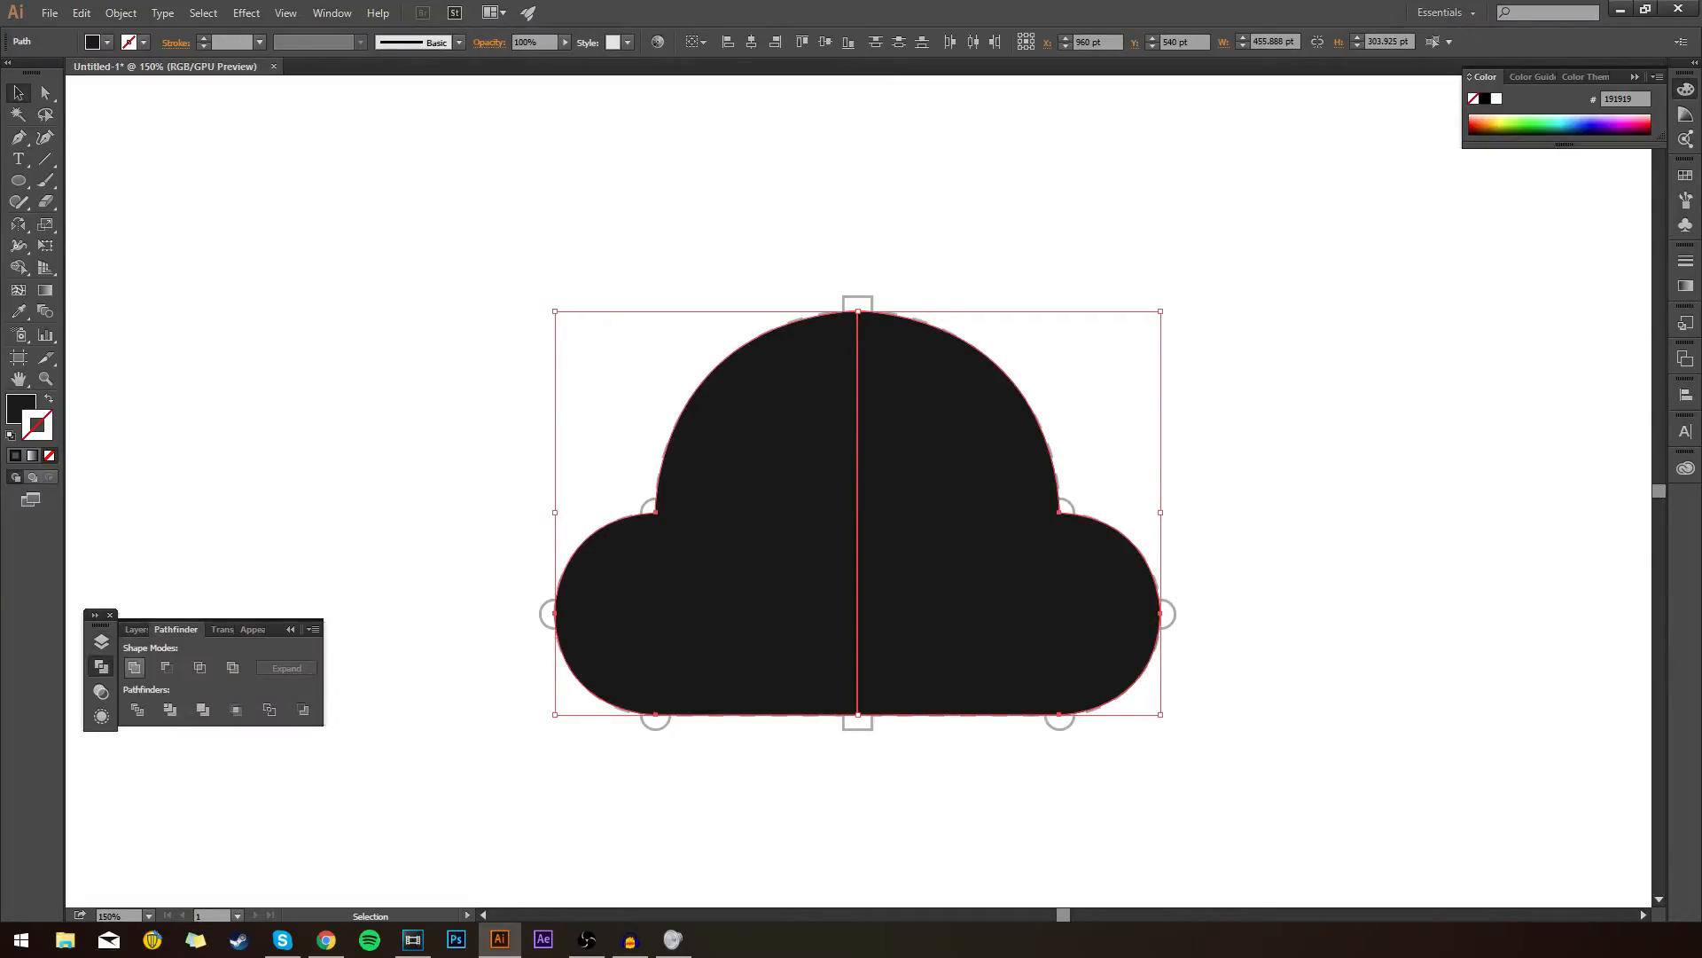
{"action": "left_click", "coordinate": [134, 668]}
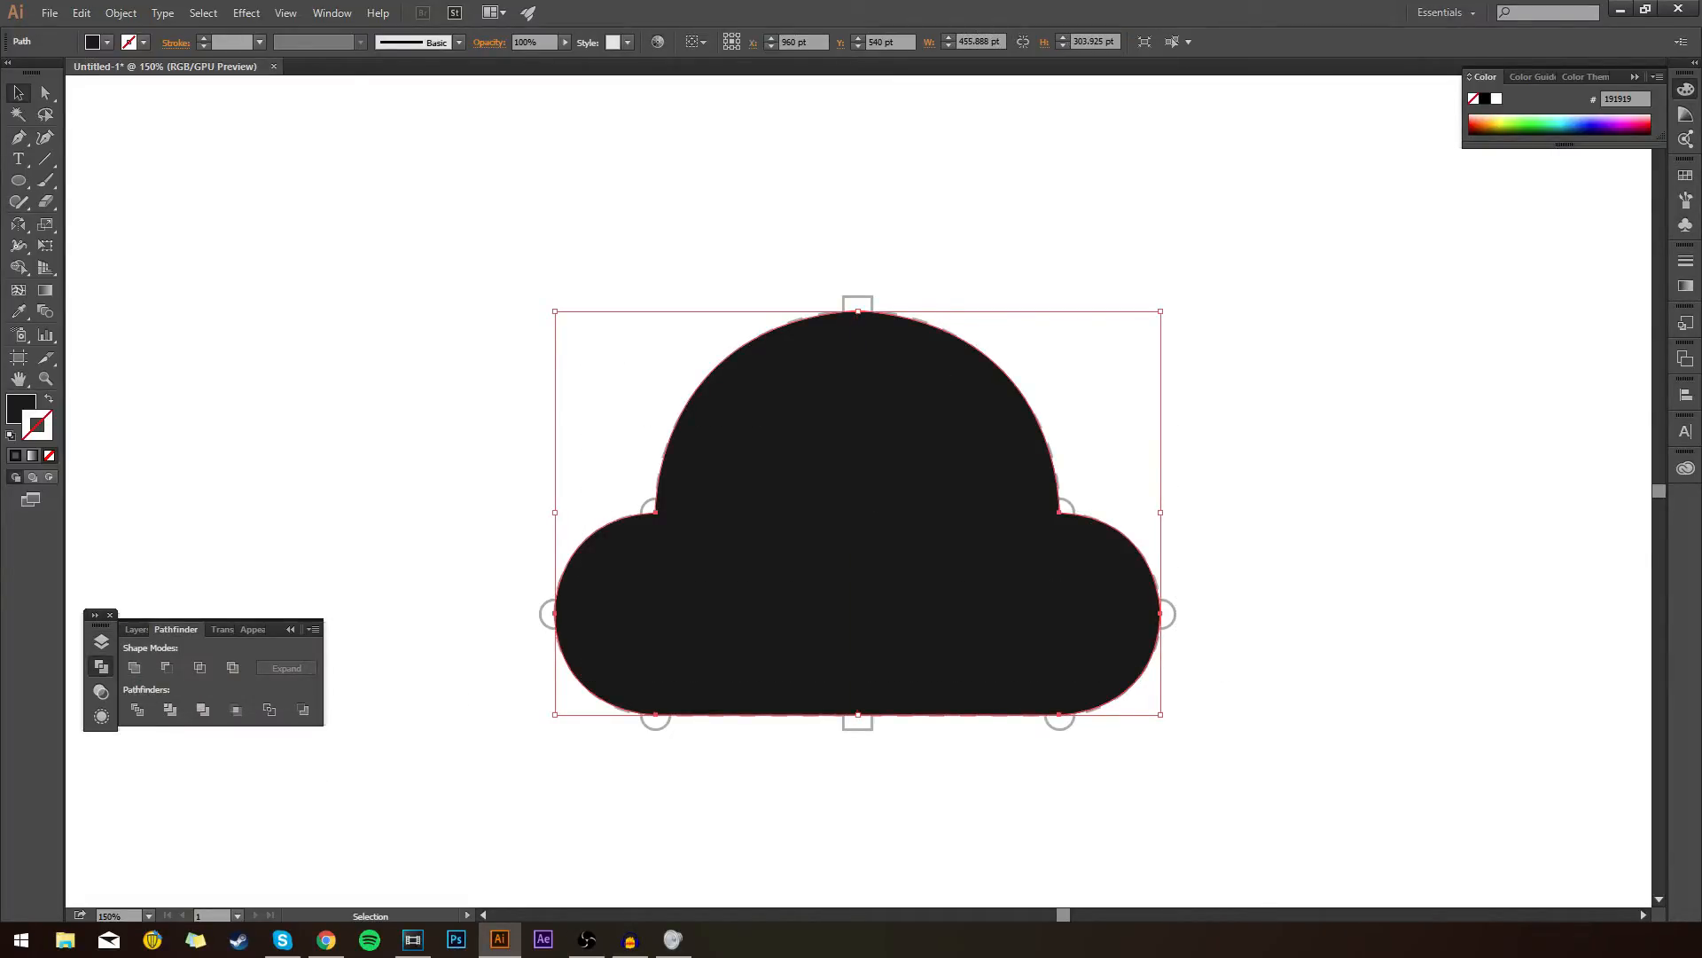
Inspect the merged cloud's top and bottom centre anchors with Direct Selection, leaving the shape deselected.
{"action": "key", "text": "ctrl+shift+a"}
{"action": "left_click", "coordinate": [45, 93]}
{"action": "left_click", "coordinate": [858, 311]}
{"action": "left_click_drag", "start_coordinate": [858, 328], "coordinate": [843, 710]}
{"action": "key", "text": "ctrl+shift+a"}
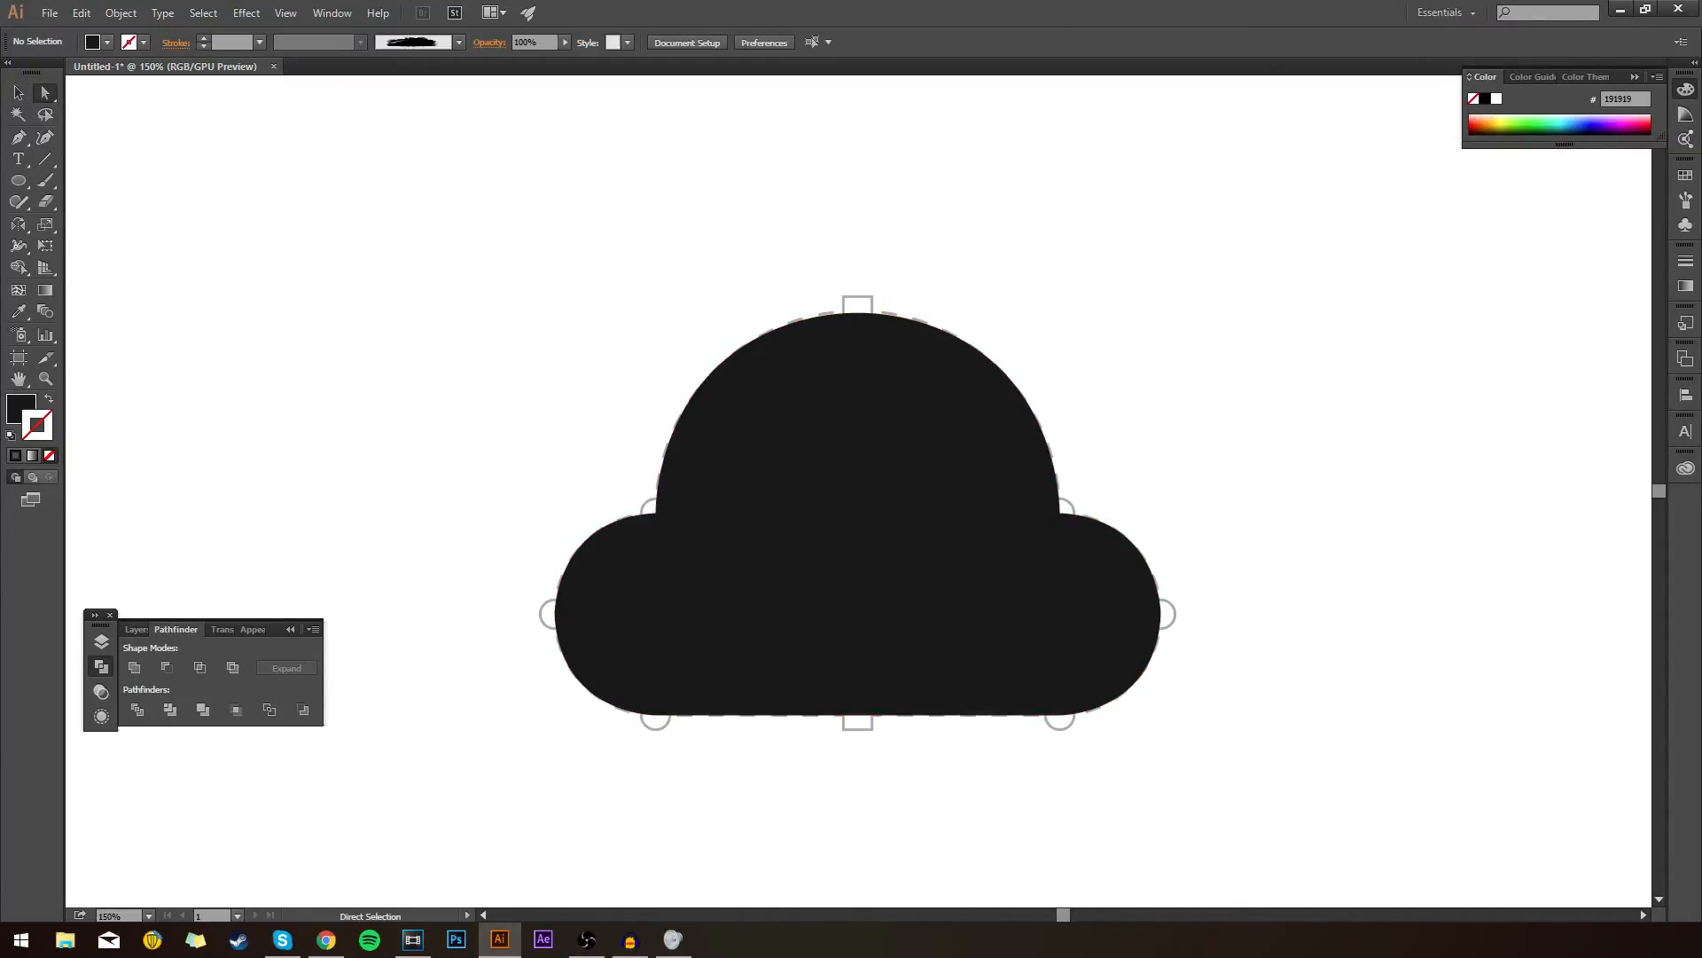